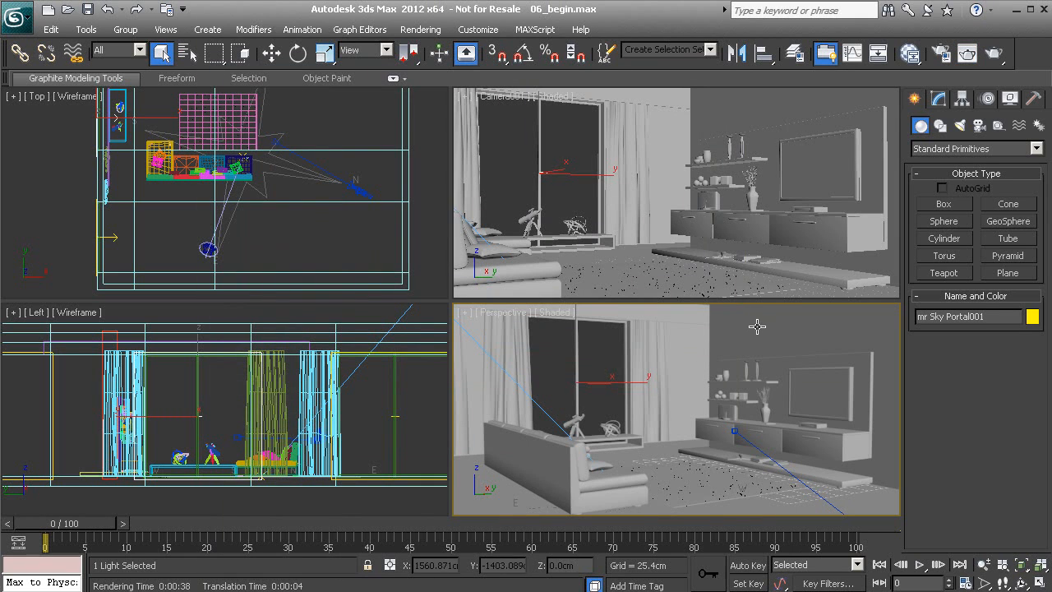
- Close the render, maximize the Perspective viewport with Alt+W, and select the room_geo shell
left_click(736, 345)
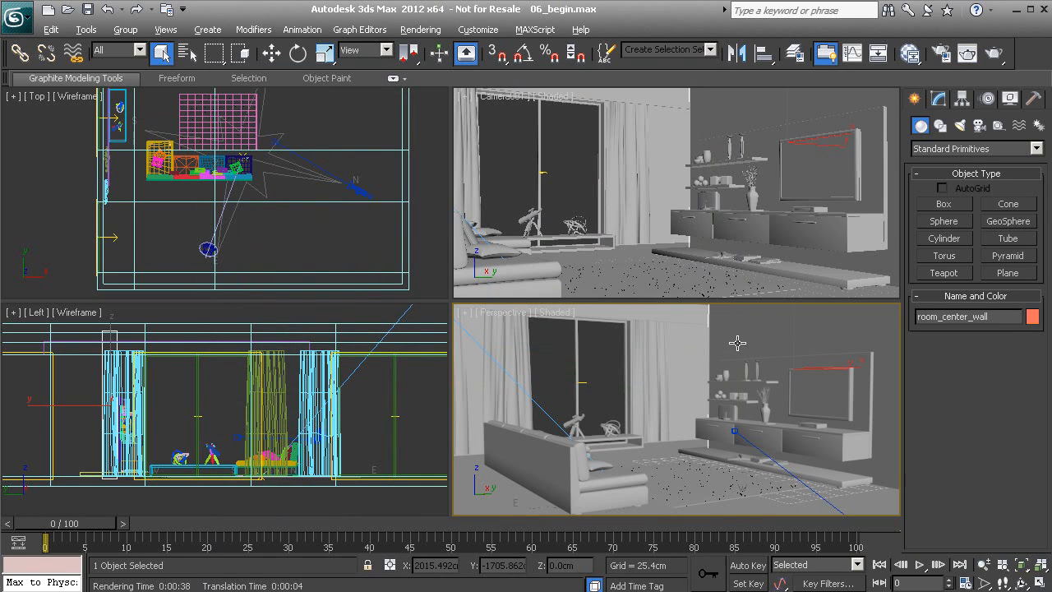
key("alt+w")
middle_click_drag(543, 239, 498, 296)
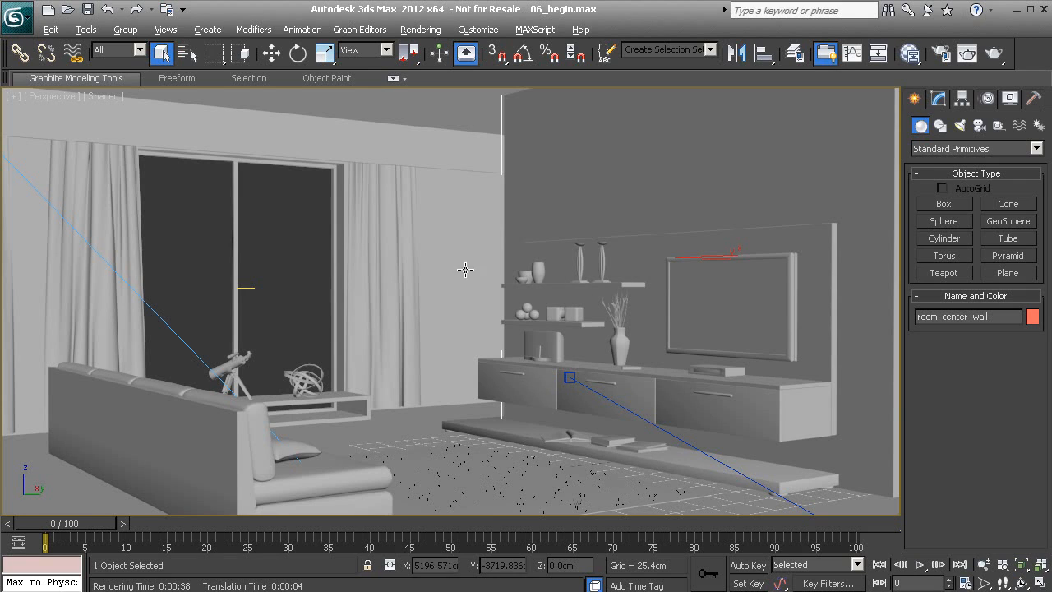
key("alt")
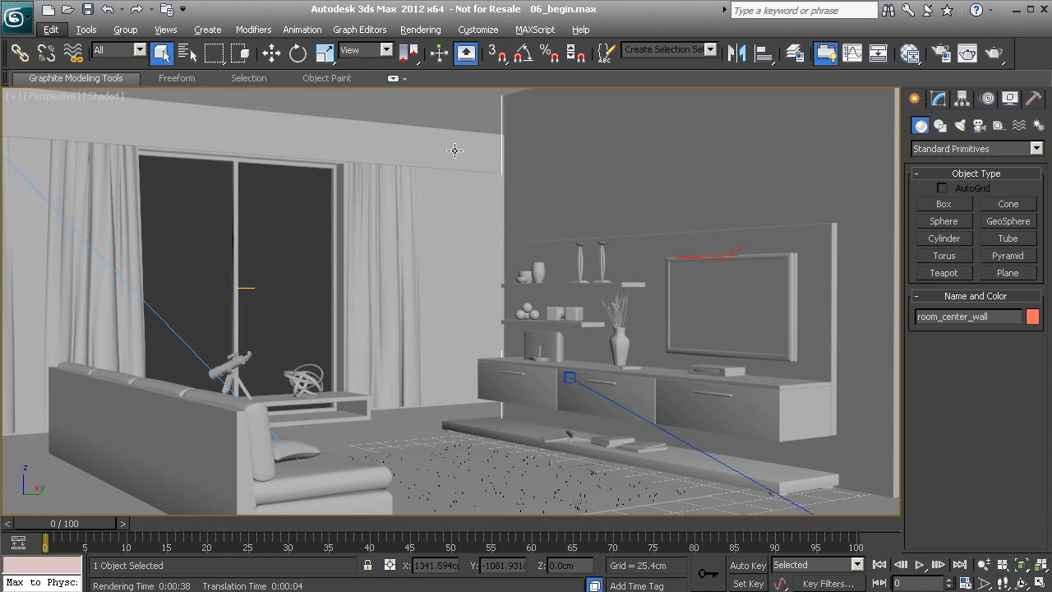
left_click(450, 106)
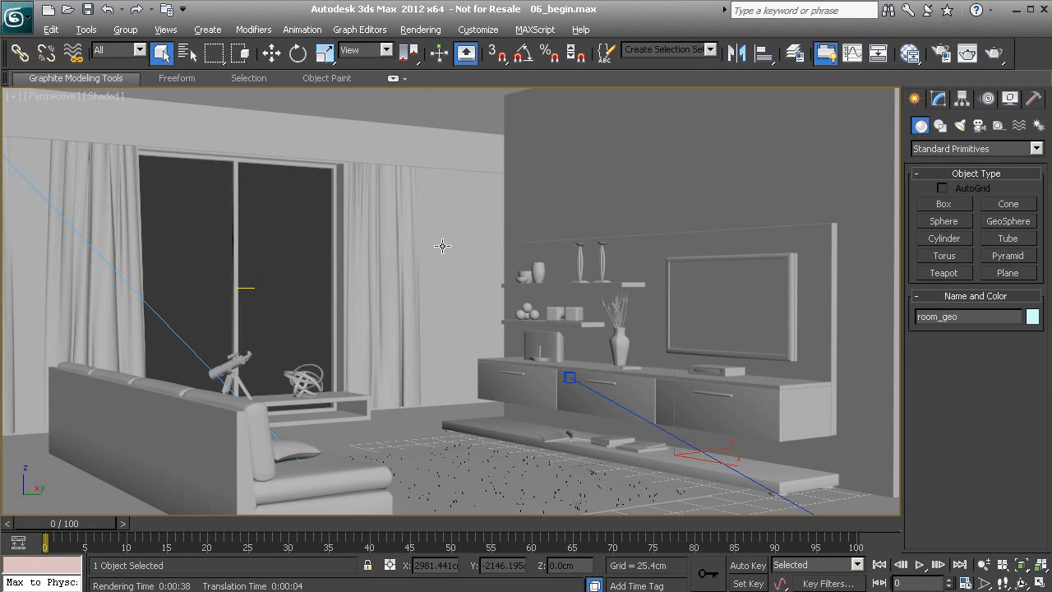
- Isolate room_geo with Alt+Q and orbit to a high three-quarter view of the room
key("alt+q")
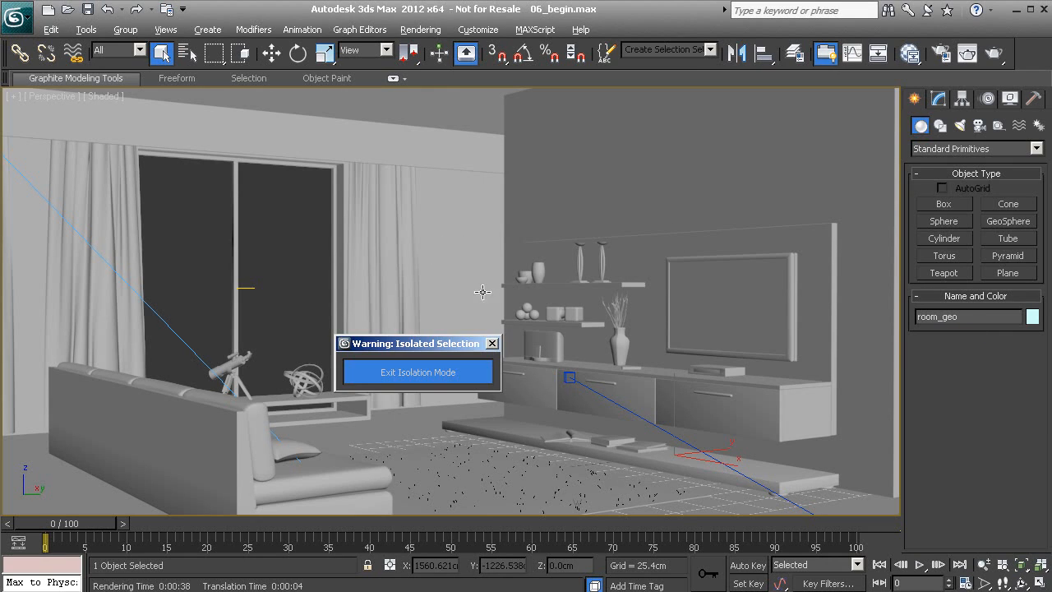
middle_click_drag(522, 310, 308, 261, "alt")
middle_click_drag(387, 255, 366, 252)
scroll(403, 277, "up", 1)
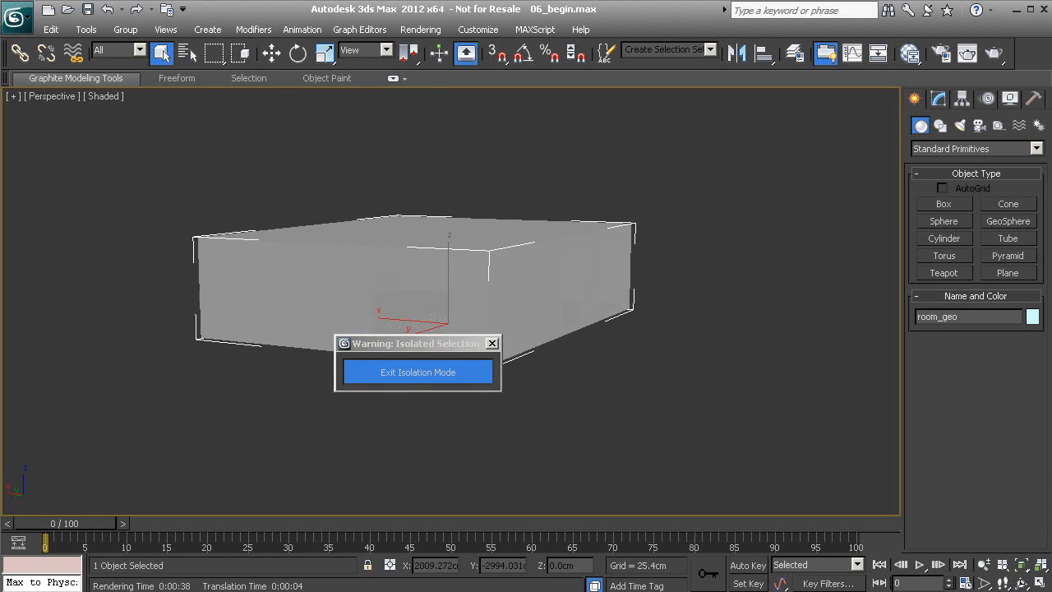
left_click_drag(425, 346, 137, 128)
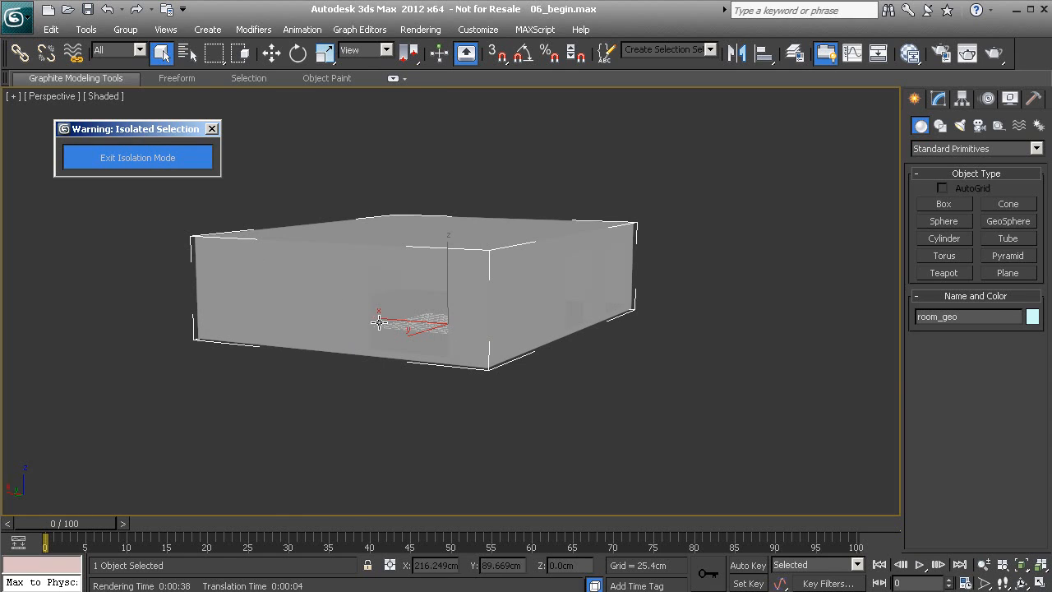
middle_click_drag(409, 273, 391, 355)
- Zoom in and bring up the Slate Material Editor, moved to the right of the viewport
scroll(390, 355, "up", 2)
scroll(450, 261, "up", 4)
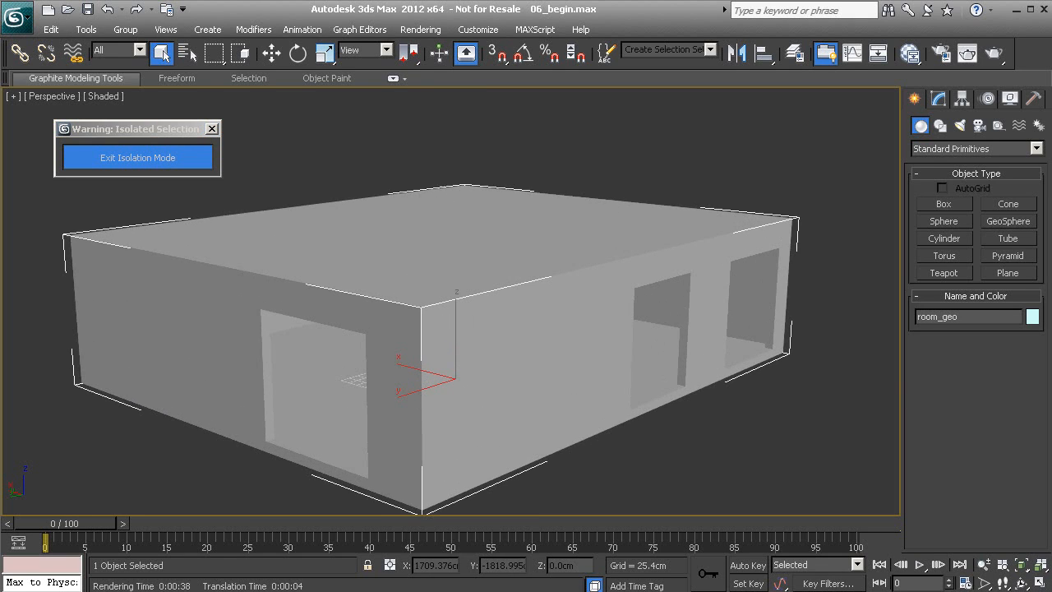
key("m")
left_click_drag(403, 47, 677, 40)
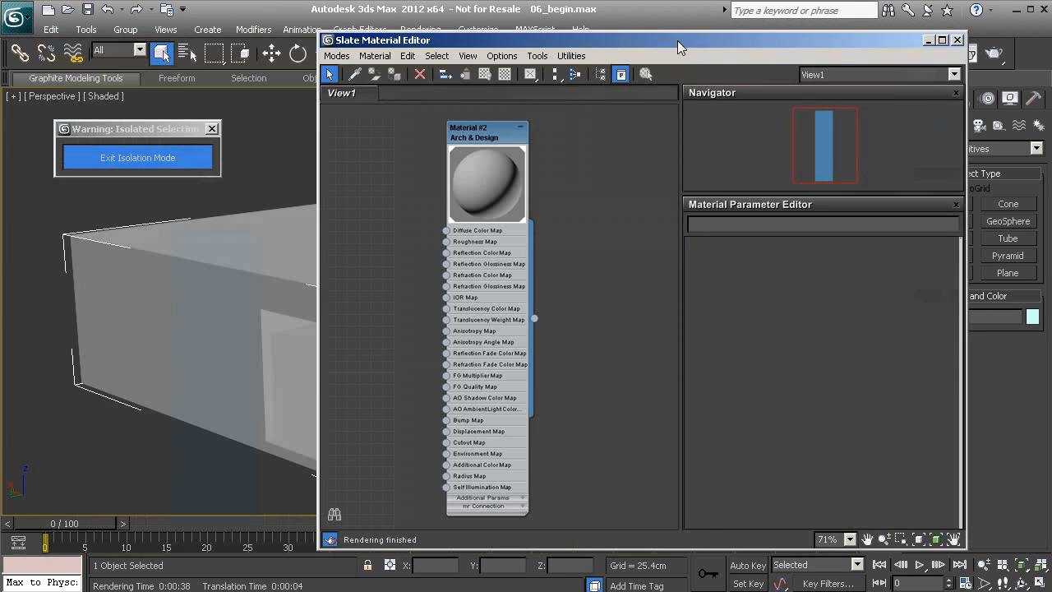
- Add a mental ray Arch & Design node, Material #3, in the Slate view and load its parameters
right_click(636, 198)
mouse_move(688, 206)
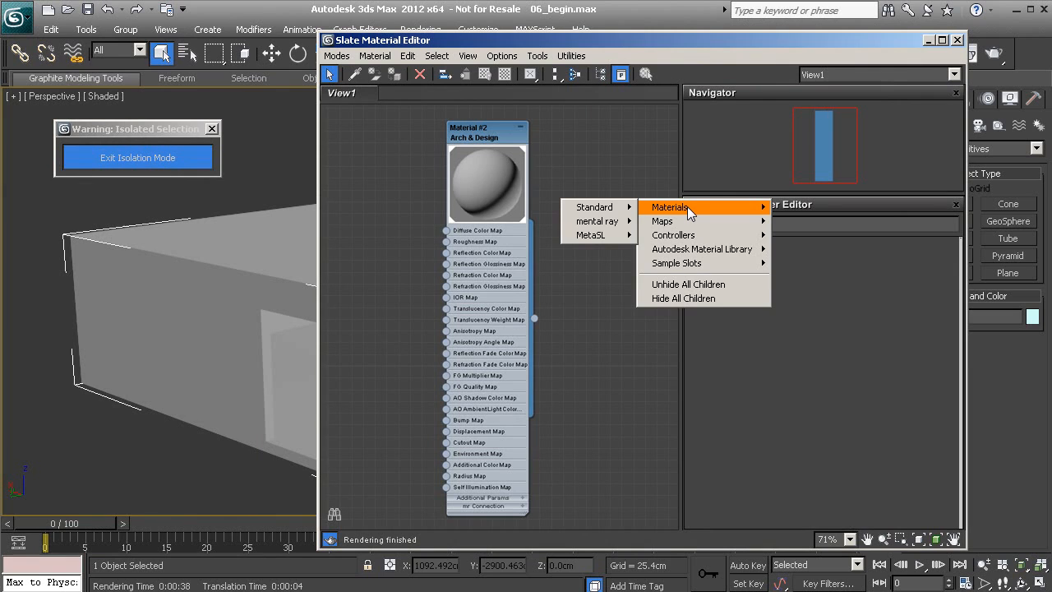
mouse_move(597, 222)
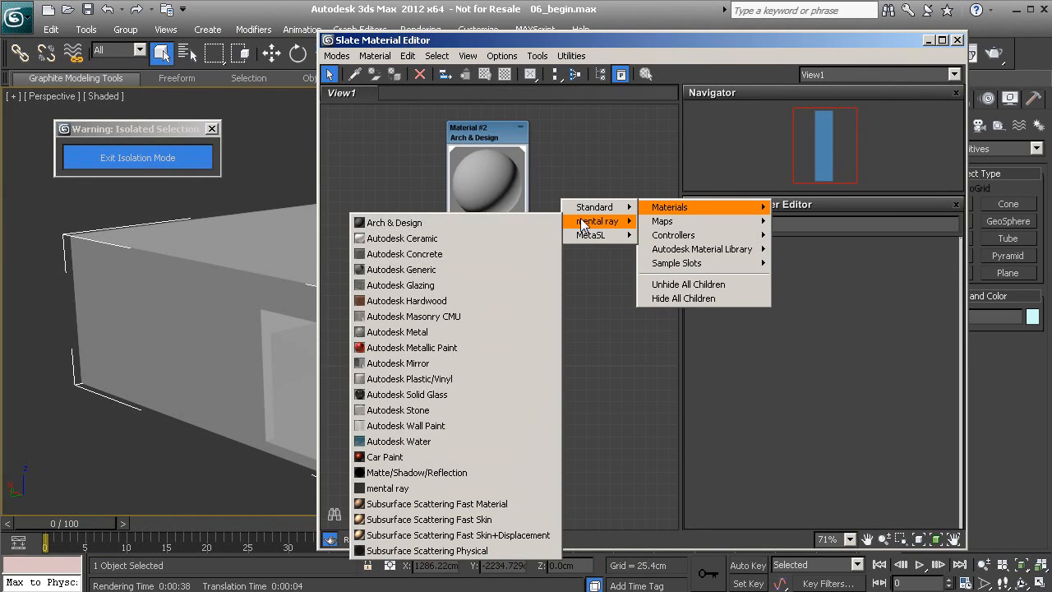
left_click(483, 226)
middle_click_drag(575, 228, 474, 203)
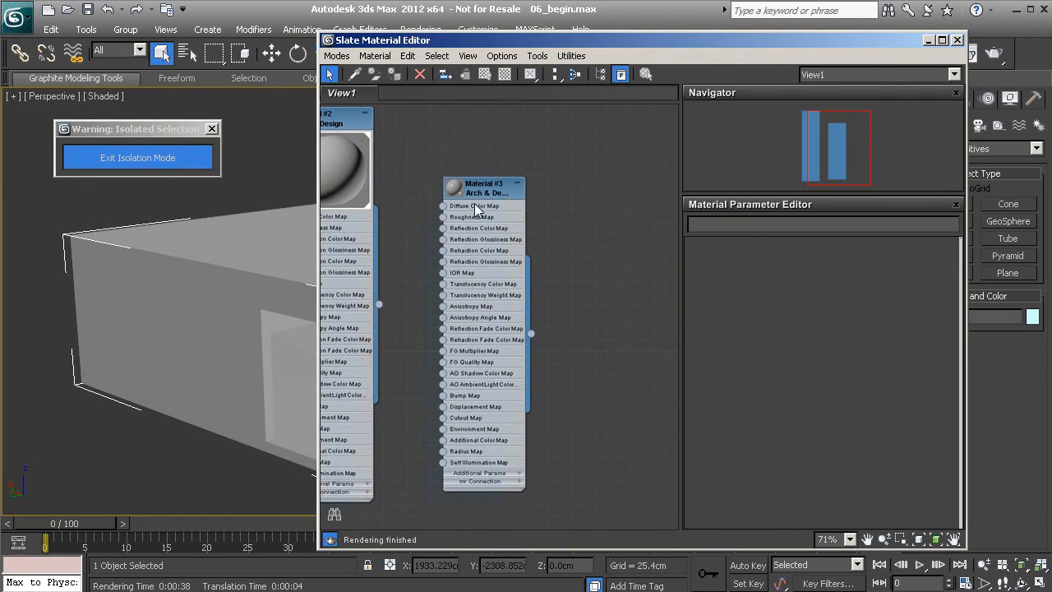
double_click(475, 203)
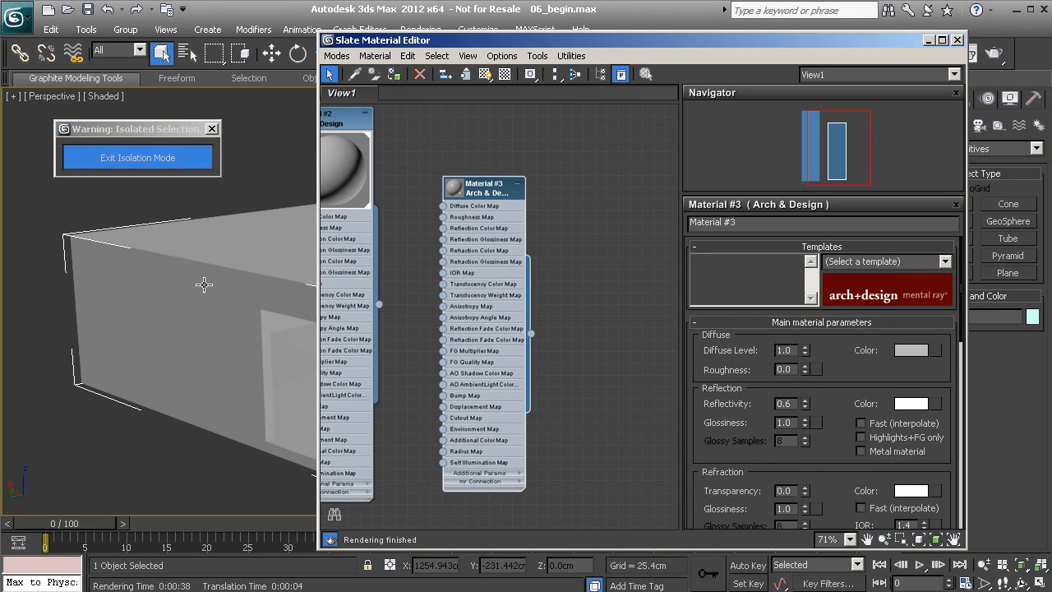
middle_click_drag(230, 318, 206, 330, "alt")
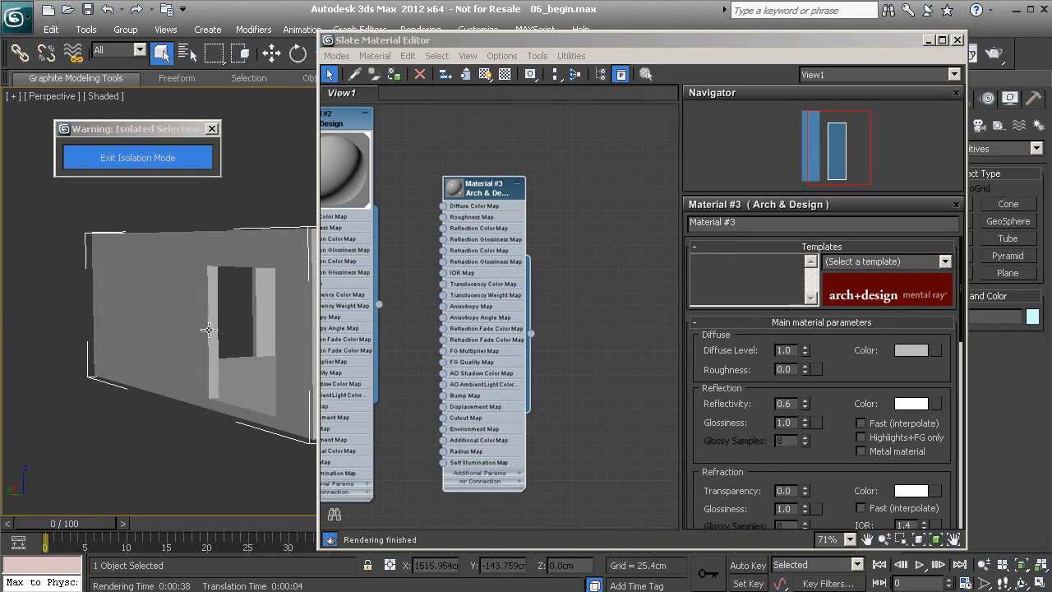
left_click(490, 184)
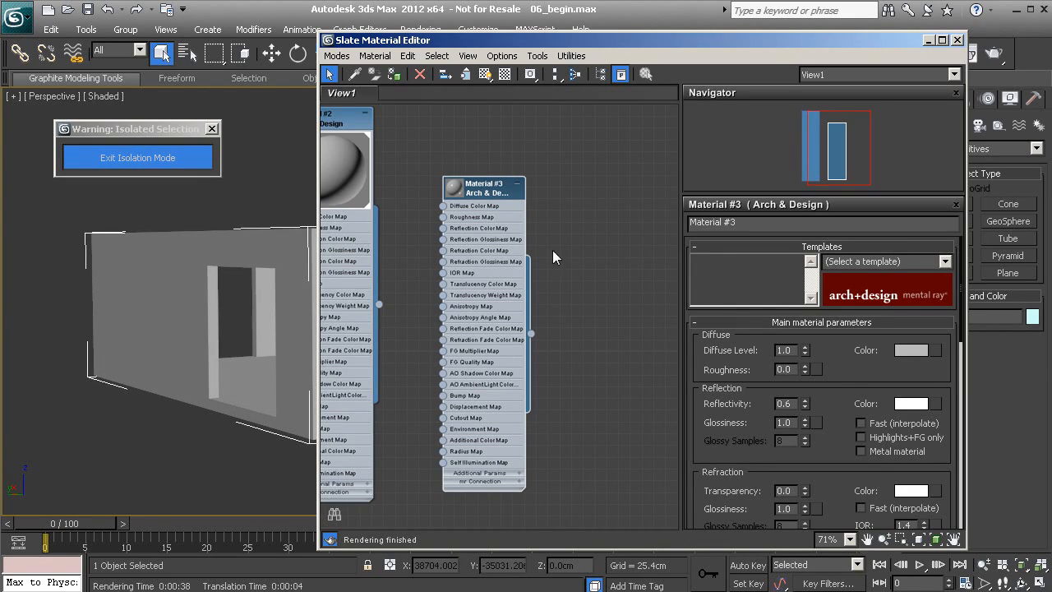
- Zero Material #3's reflectivity and give it a near-black grey diffuse colour, value 0.072
right_click(806, 404)
left_click(913, 350)
left_click_drag(321, 18, 374, 91)
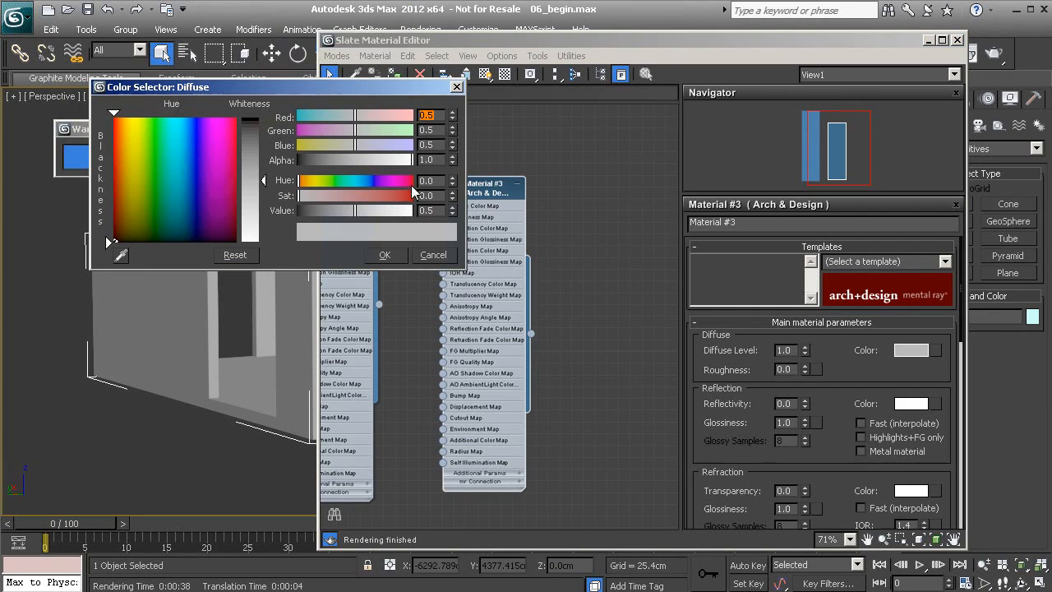
left_click_drag(355, 211, 305, 213)
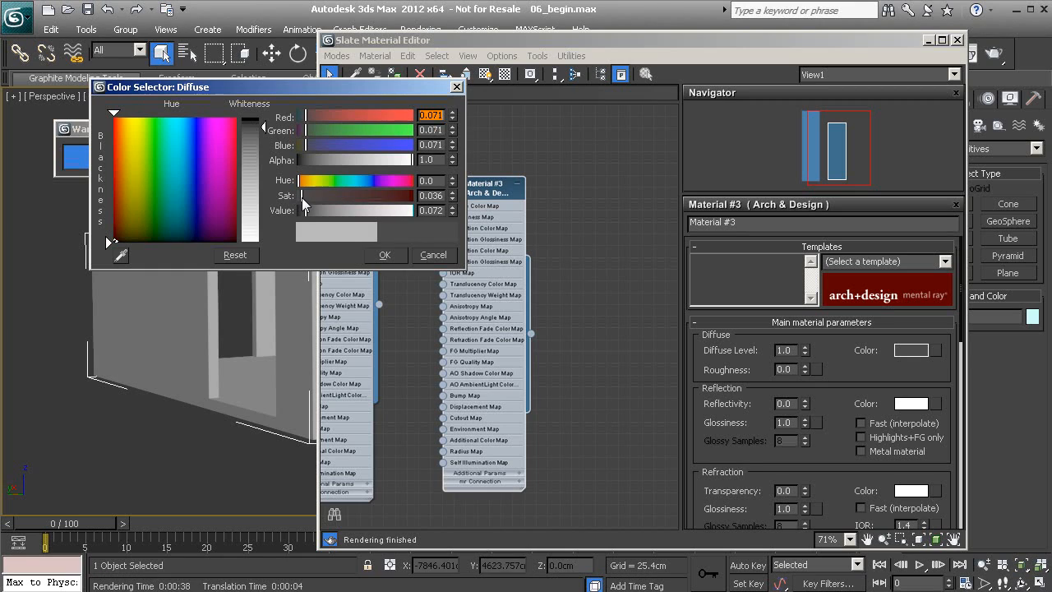
left_click(433, 210)
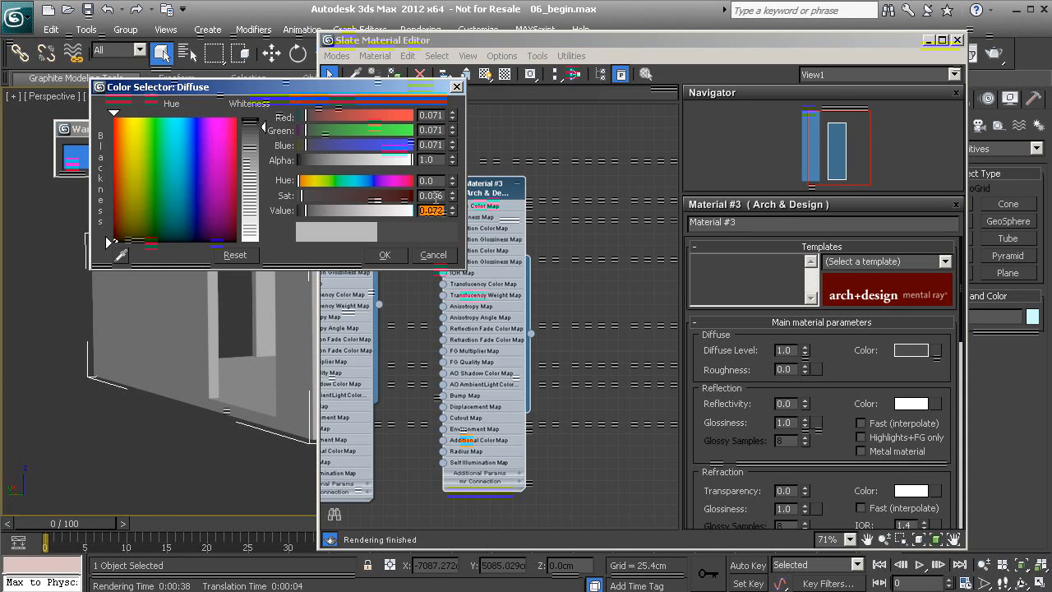
left_click(429, 181)
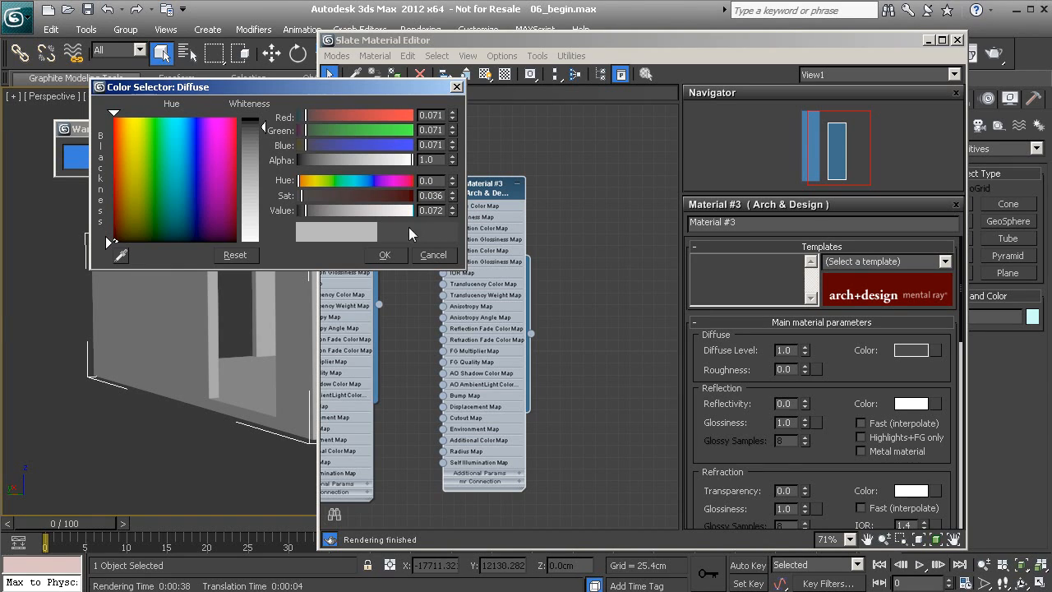
left_click(376, 254)
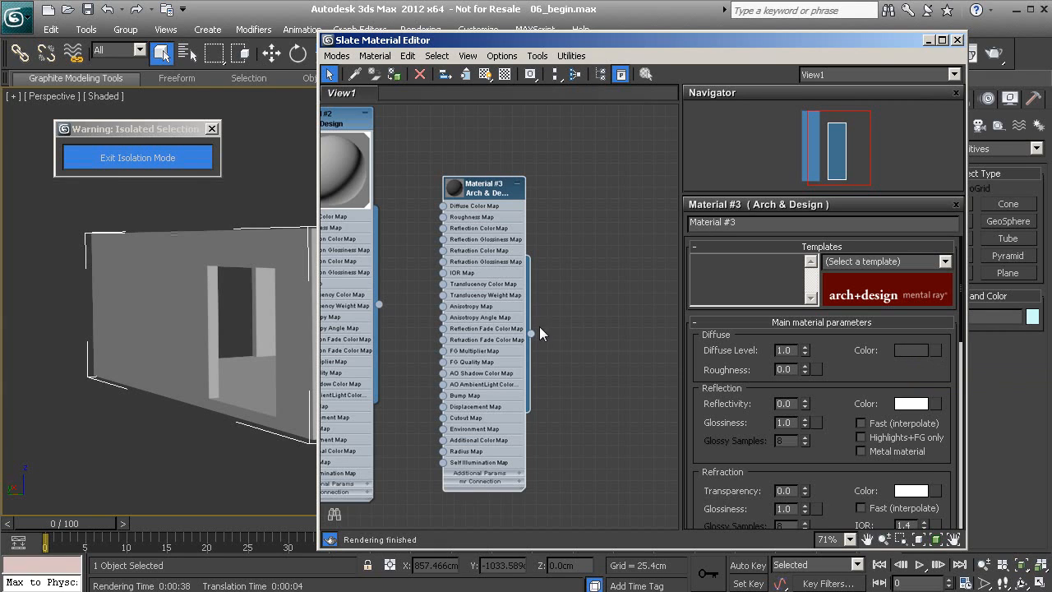
- Assign Material #3 to the isolated wall and orbit around it to check the dark finish
left_click_drag(531, 332, 134, 290)
middle_click_drag(227, 382, 124, 375, "alt")
middle_click_drag(508, 250, 491, 294)
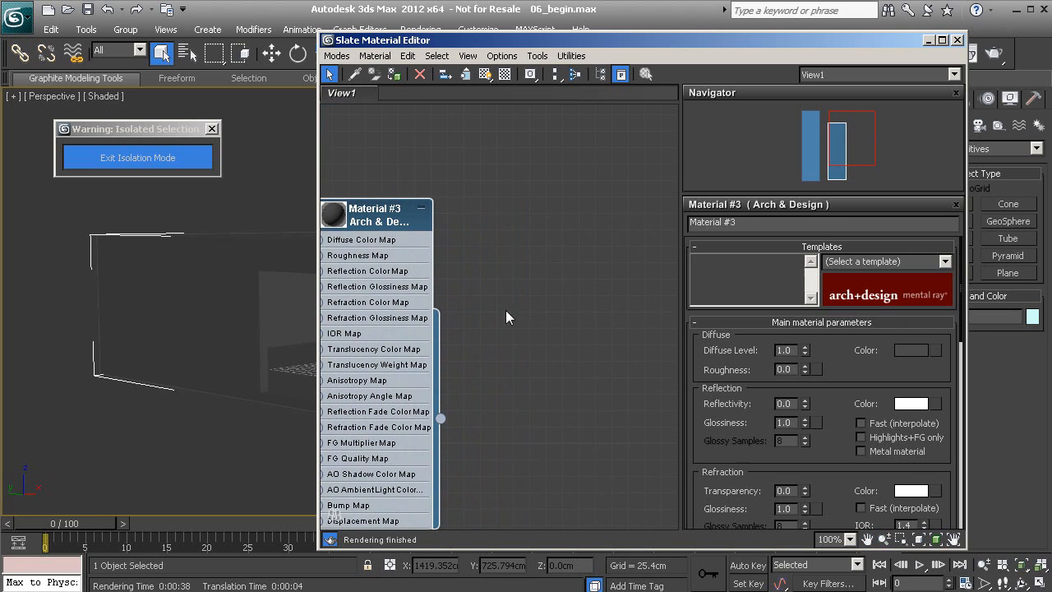
mouse_move(227, 324)
middle_mouse_down()
mouse_move(176, 329)
mouse_move(230, 328)
middle_mouse_up()
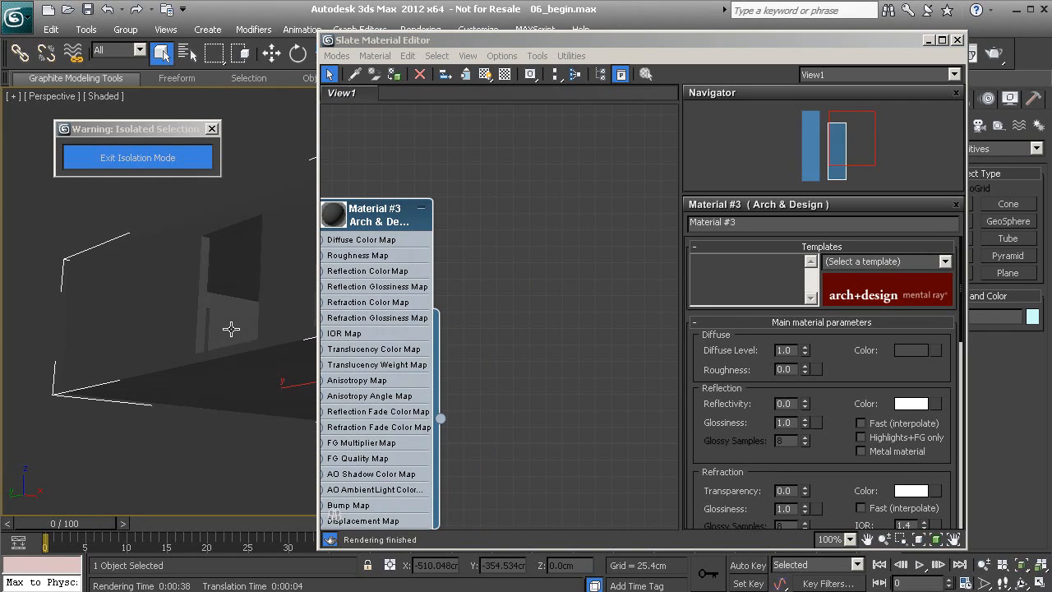
middle_click_drag(244, 260, 238, 311, "alt")
middle_click_drag(242, 376, 316, 371, "alt")
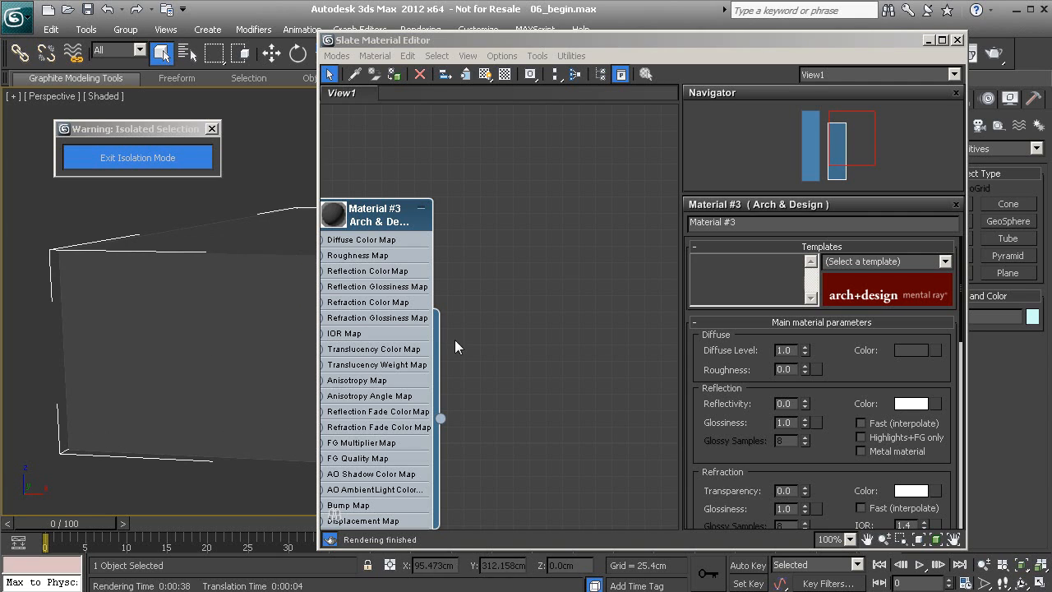
- Create Arch & Design Material #4 with reflectivity 0.0 and a light grey diffuse colour (0.871)
right_click(560, 243)
mouse_move(627, 251)
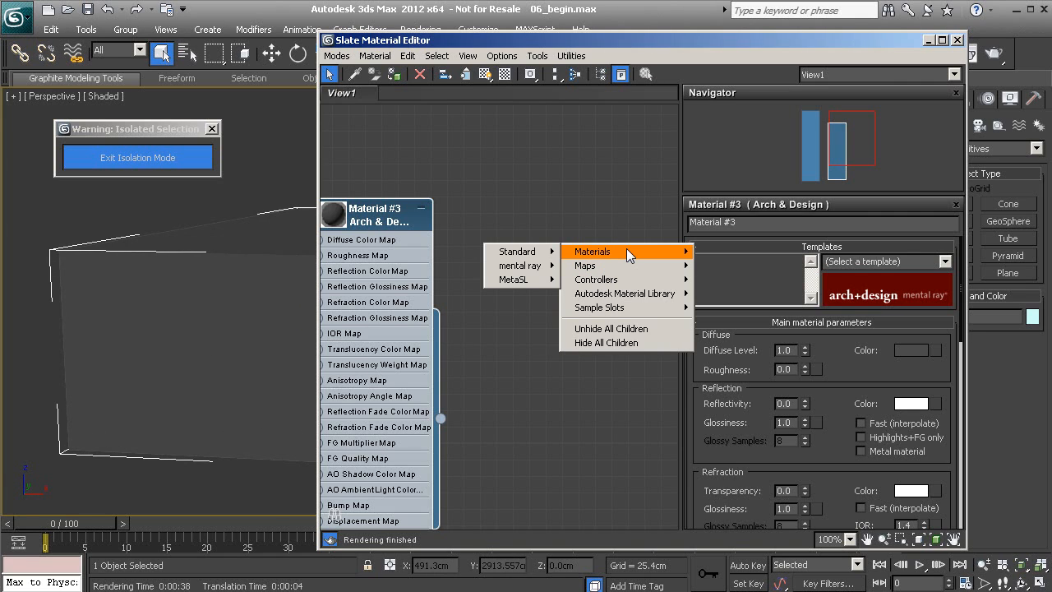
mouse_move(521, 269)
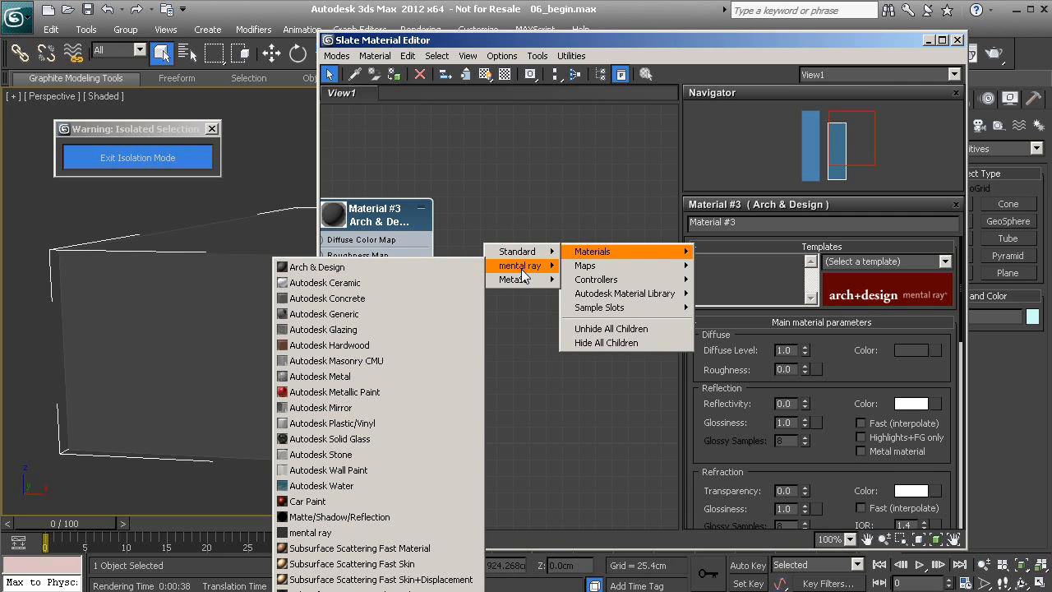
left_click(391, 268)
left_click_drag(574, 261, 569, 199)
double_click(569, 199)
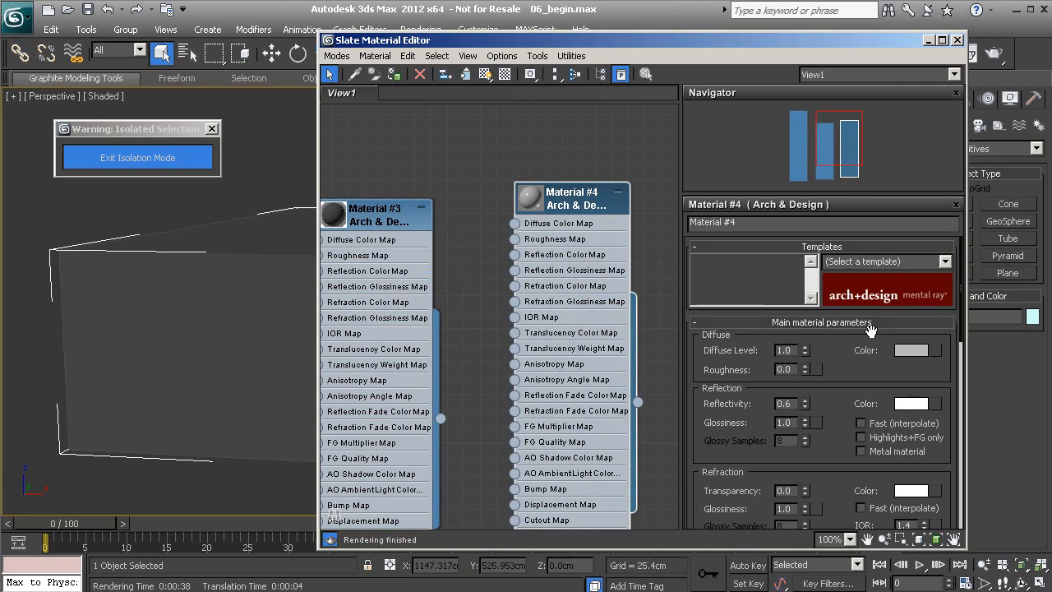
right_click(806, 404)
left_click(911, 349)
left_click_drag(356, 211, 398, 236)
left_click(385, 255)
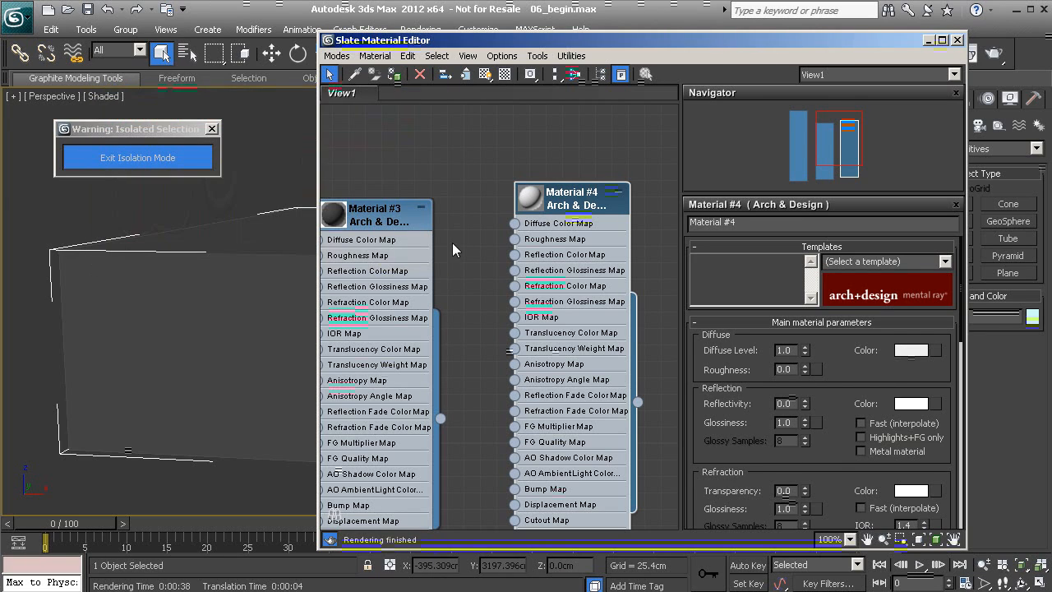
- Orbit the perspective view away from the box and bring up the viewport quad menu
scroll(220, 352, "up", 3)
middle_click_drag(172, 308, 184, 287)
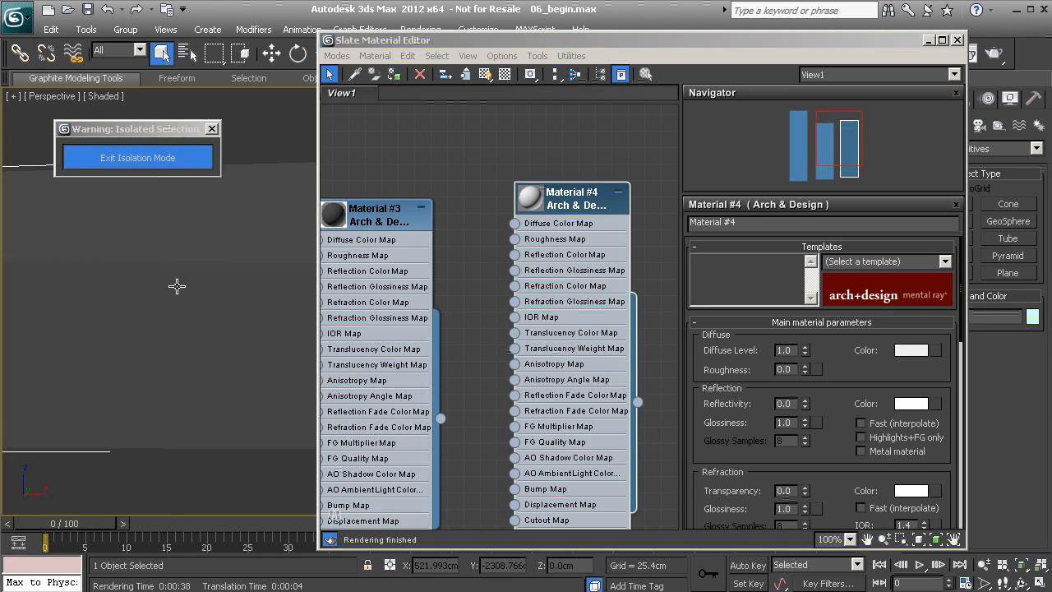
scroll(188, 327, "up", 2)
scroll(242, 347, "down", 3)
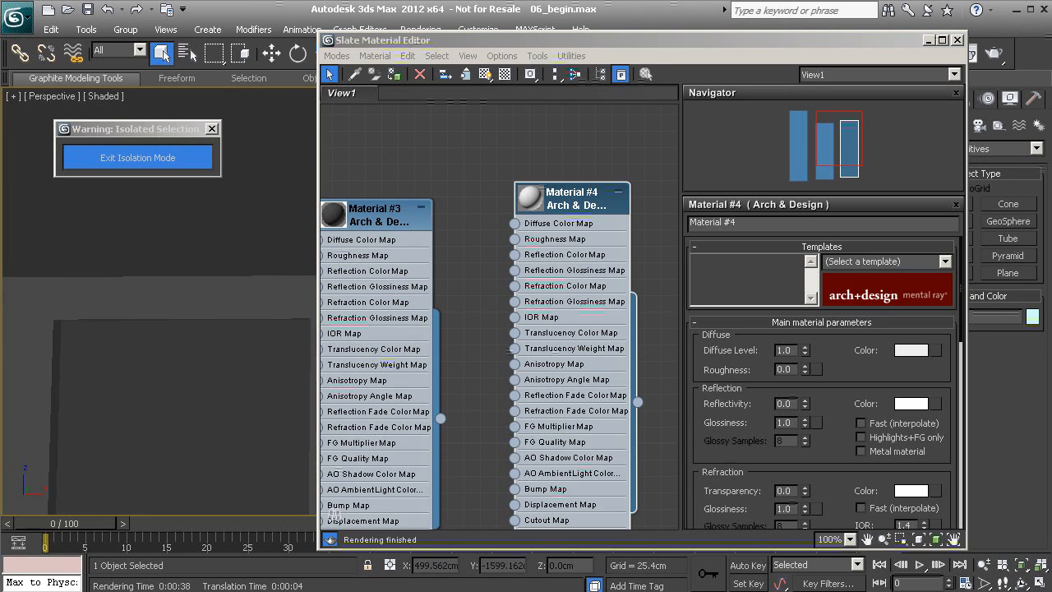
middle_click_drag(234, 382, 210, 344, "alt")
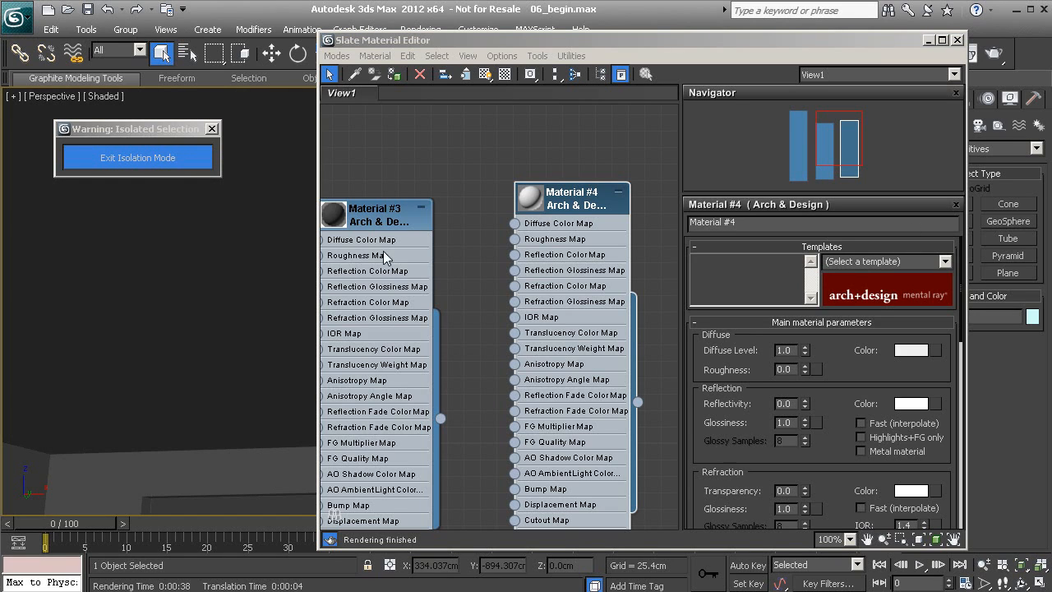
right_click(225, 237)
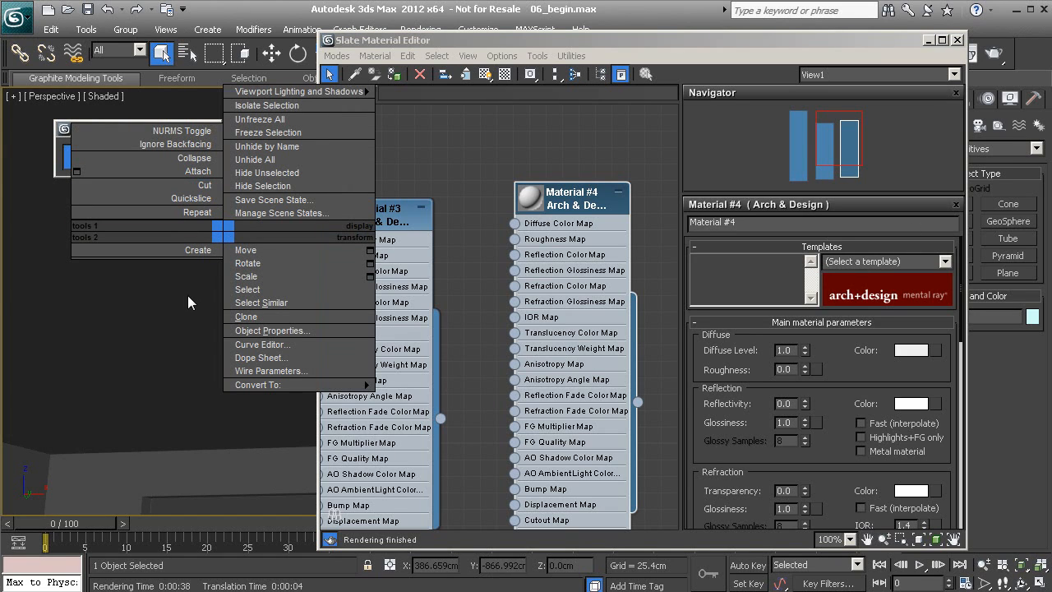
- Enter room_geo's Editable Poly Polygon mode, select the first ceiling polygon and frame it
right_click(228, 276)
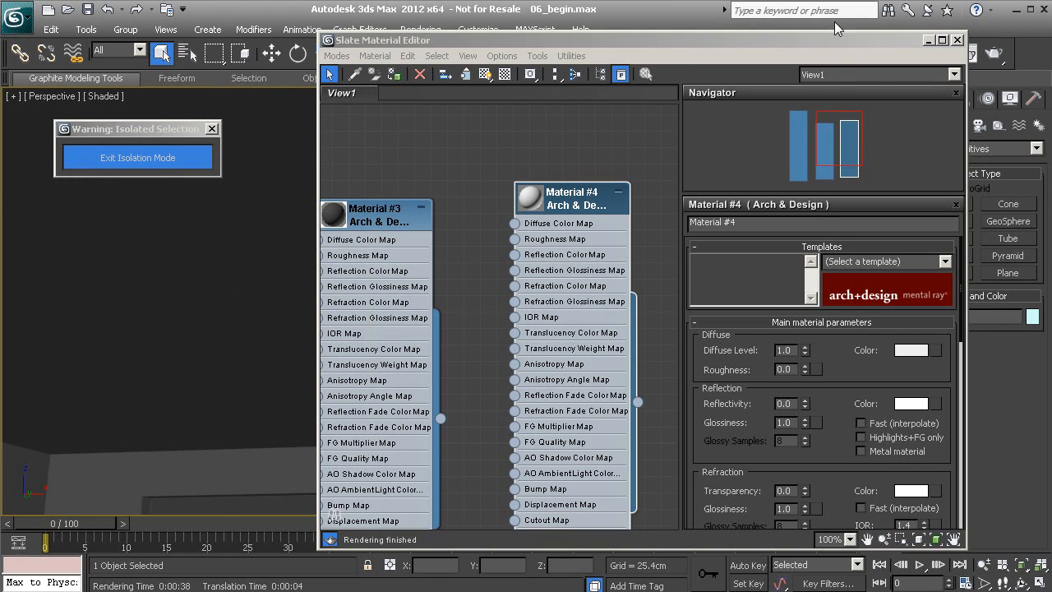
mouse_move(850, 41)
left_mouse_down()
mouse_move(831, 33)
mouse_move(834, 48)
left_mouse_up()
left_click(940, 100)
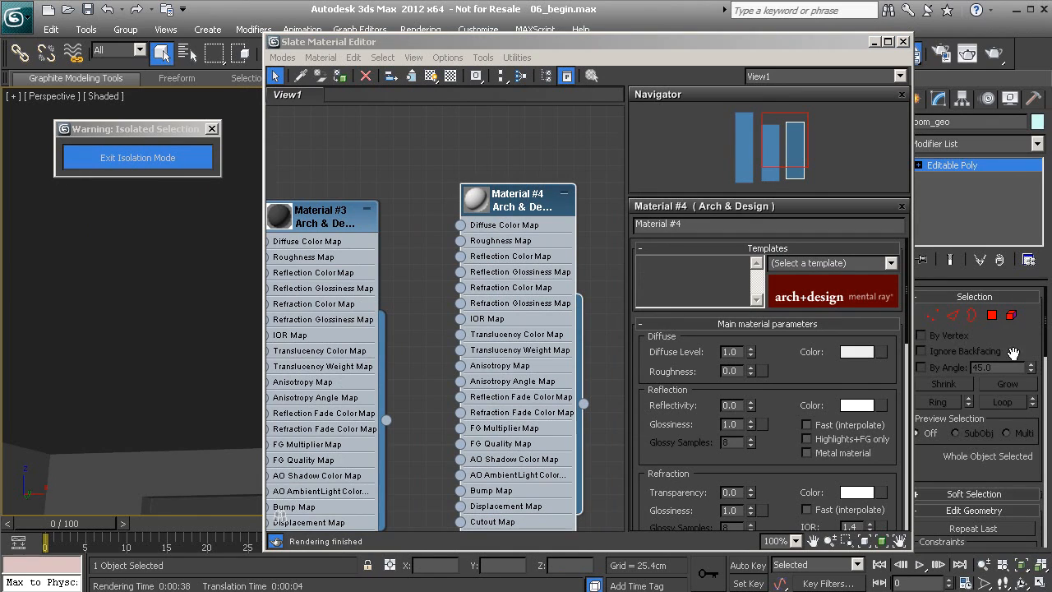
left_click(992, 315)
left_click(233, 316)
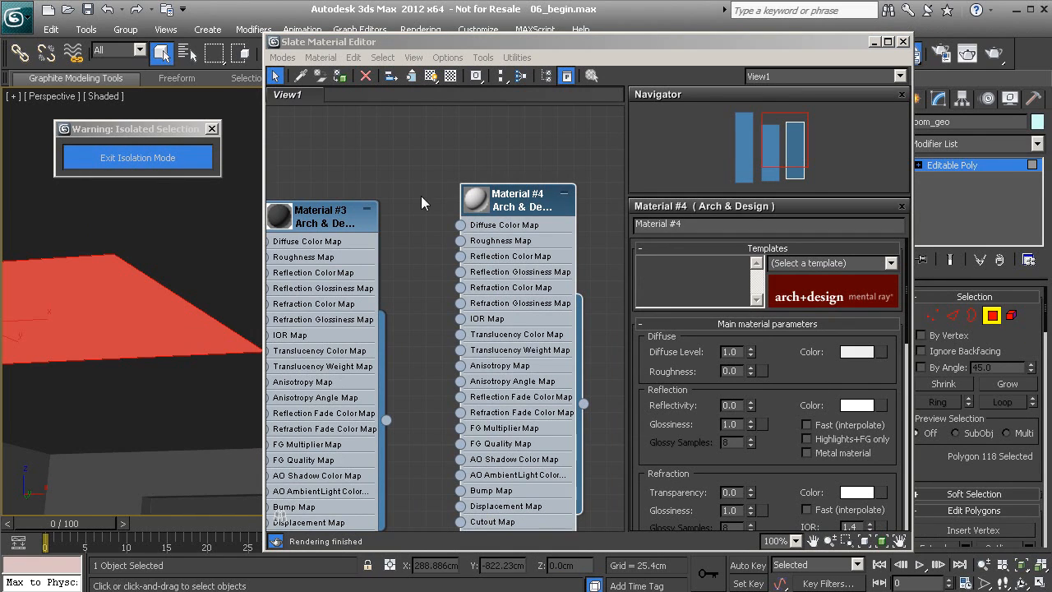
left_click(903, 42)
key("z")
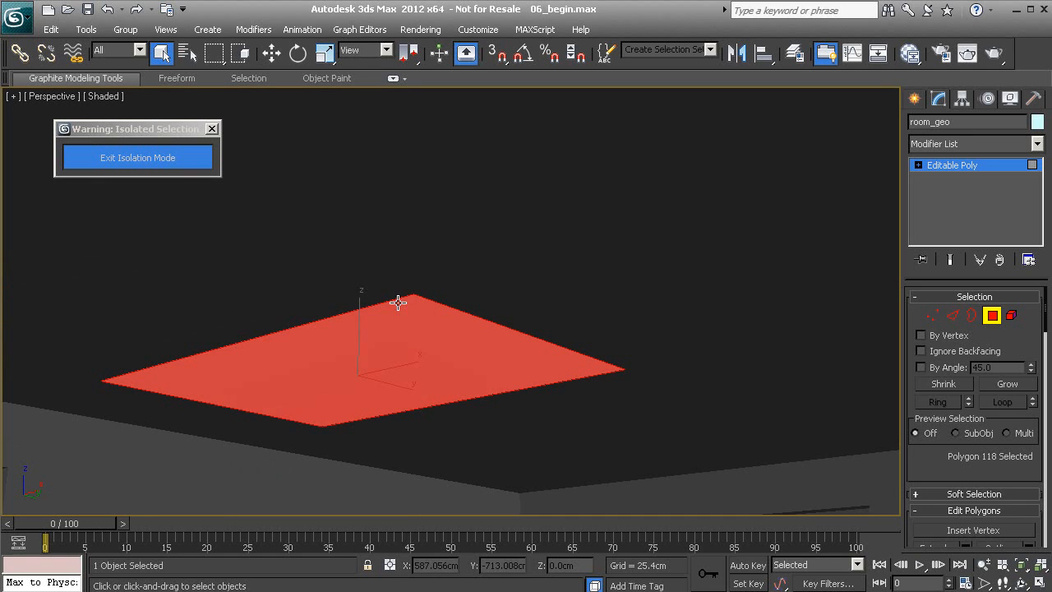
- Add the visible ceiling polygons and strips to the selection
left_click(253, 288, "ctrl")
left_click(569, 429, "ctrl")
left_click(398, 453, "ctrl")
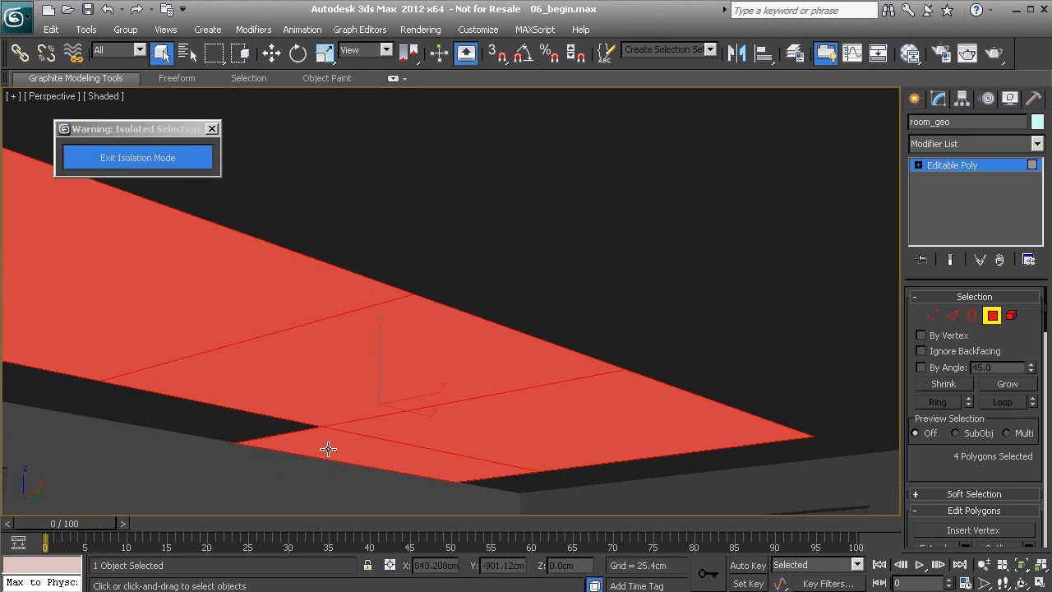
left_click(275, 431, "ctrl")
left_click(43, 378, "ctrl")
left_click(518, 476, "ctrl")
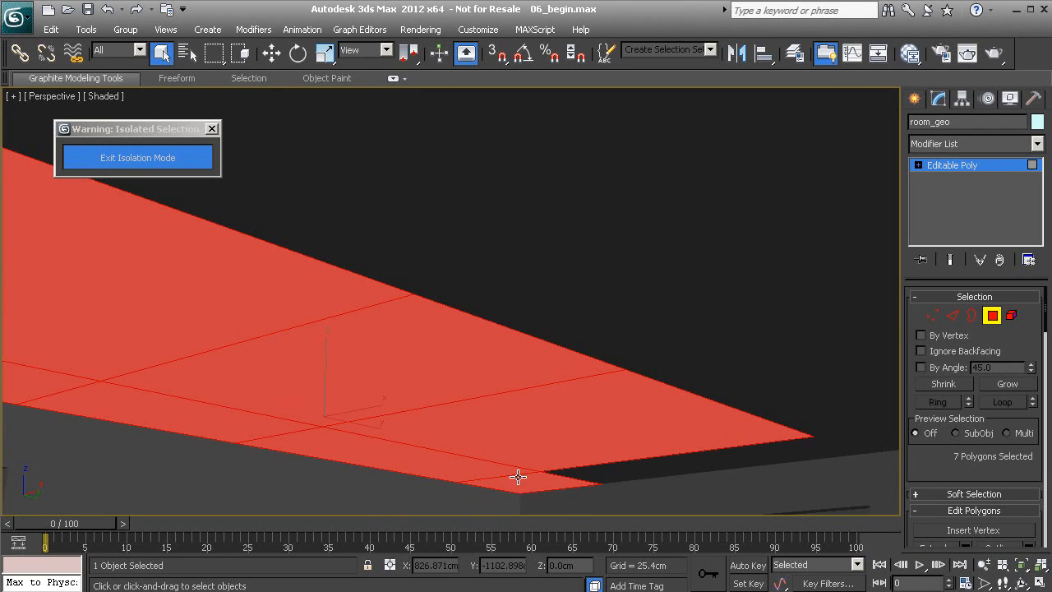
left_click(644, 467, "ctrl")
left_click(866, 431, "ctrl")
left_click(797, 389, "ctrl")
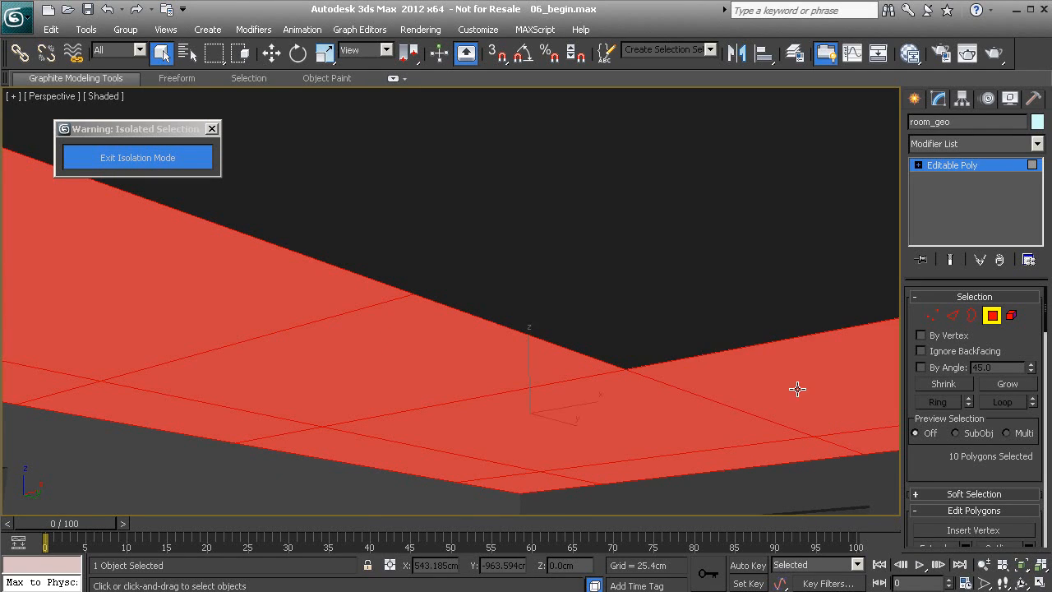
left_click(569, 280, "ctrl")
left_click(406, 219, "ctrl")
- Orbit around the room and add further ceiling polygons and dark band pieces
middle_click_drag(518, 329, 294, 321, "alt")
left_click(367, 271, "ctrl")
left_click(773, 372, "ctrl")
middle_click_drag(536, 283, 627, 332, "alt")
left_click(716, 347, "ctrl")
left_click(559, 350, "ctrl")
left_click(773, 338, "ctrl")
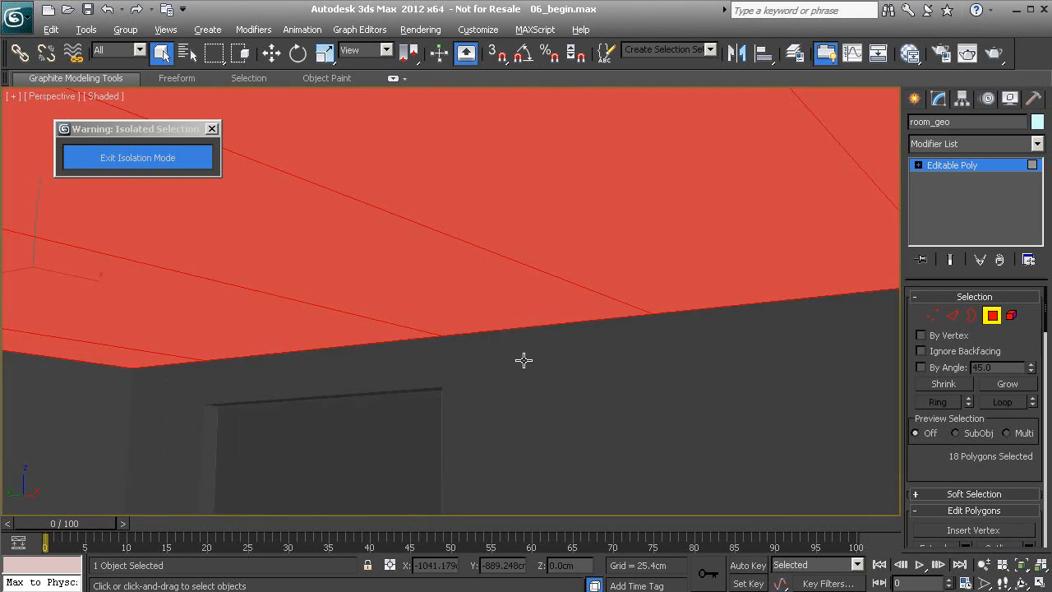
middle_click_drag(521, 359, 613, 331, "alt")
left_click(241, 370, "ctrl")
left_click(241, 369, "ctrl")
- Add the last ceiling band polygons and assign Material #4 to all 22 ceiling polygons
middle_click_drag(326, 367, 459, 371, "alt")
left_click(459, 371, "ctrl")
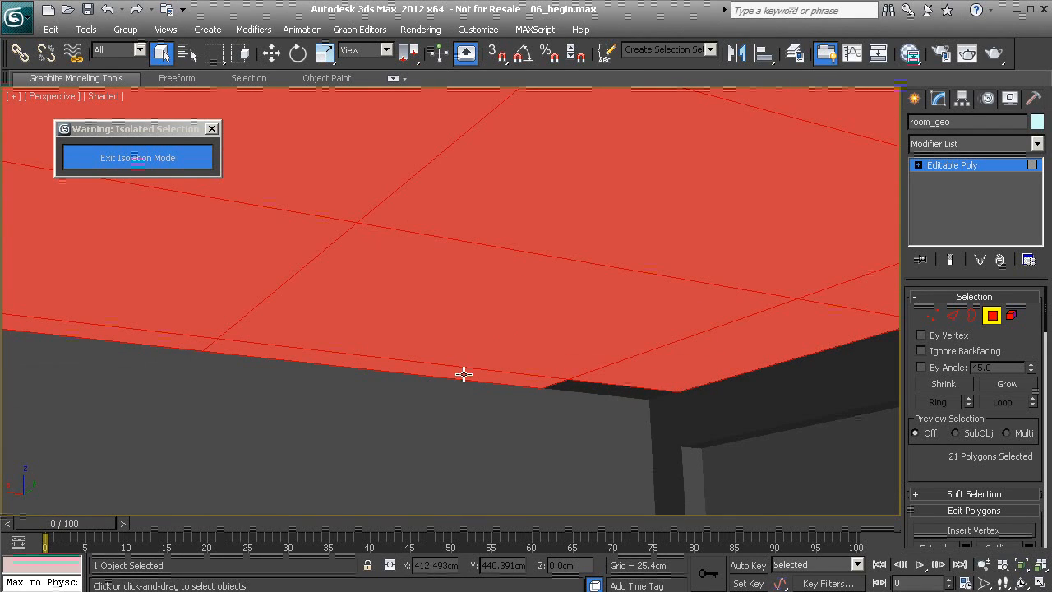
left_click(613, 388, "ctrl")
middle_click_drag(612, 388, 514, 337, "alt")
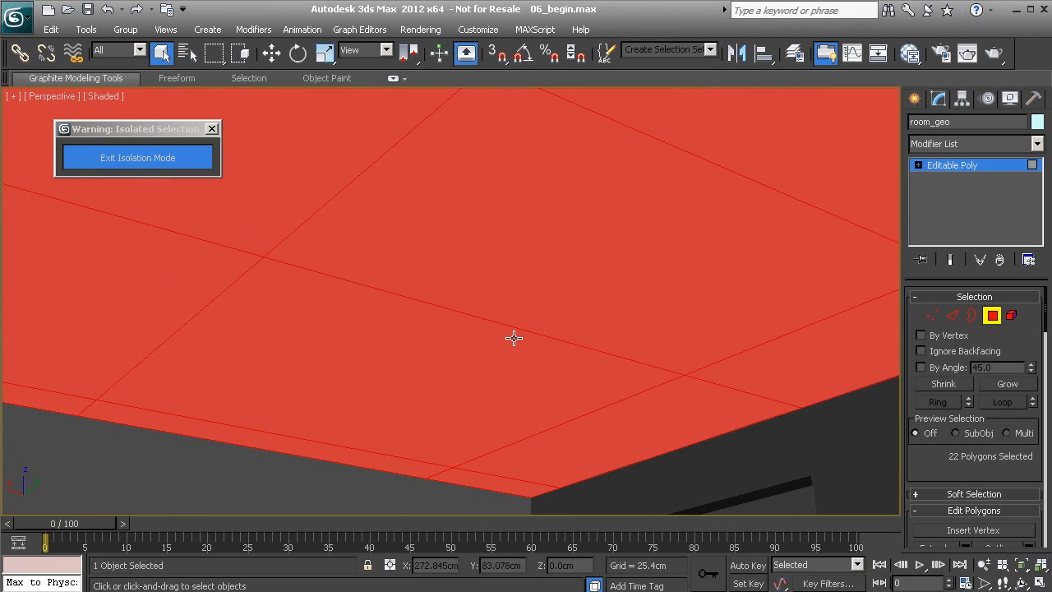
key("m")
left_click_drag(584, 407, 132, 299)
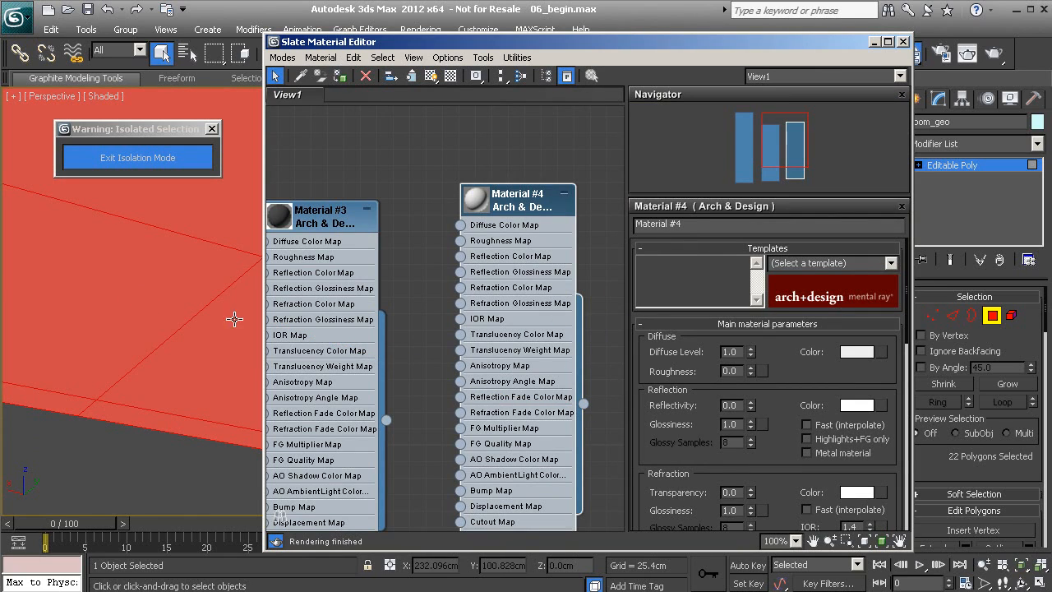
- Exit Polygon mode, close the Slate editor and tilt the view down toward the floor
left_click(992, 315)
mouse_move(200, 398)
middle_mouse_down("alt")
mouse_move(188, 364)
mouse_move(183, 463)
mouse_move(181, 406)
middle_mouse_up("alt")
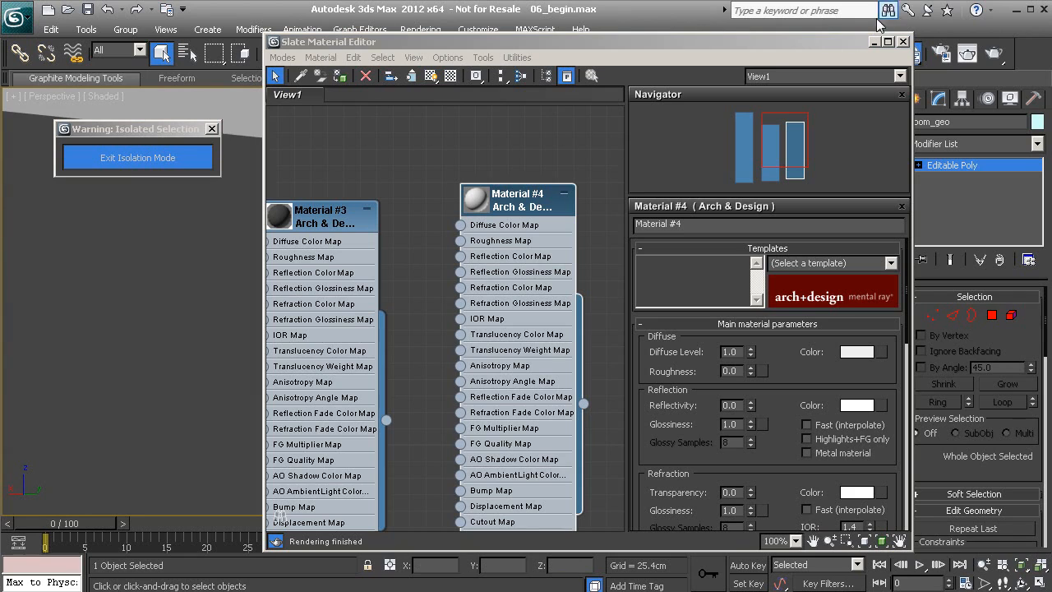
left_click(905, 42)
middle_click_drag(370, 367, 390, 116)
middle_click_drag(422, 333, 432, 367, "alt")
left_click(432, 367)
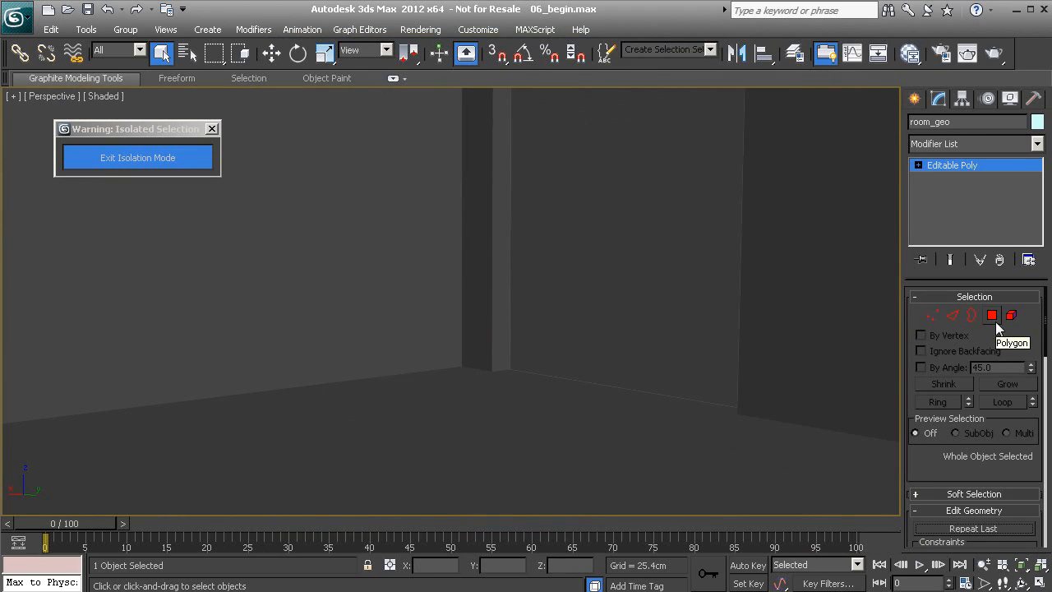
- Return to Polygon mode and select the first floor polygons, including the back floor strip
left_click(995, 321)
left_click(460, 391)
left_click(436, 375, "ctrl")
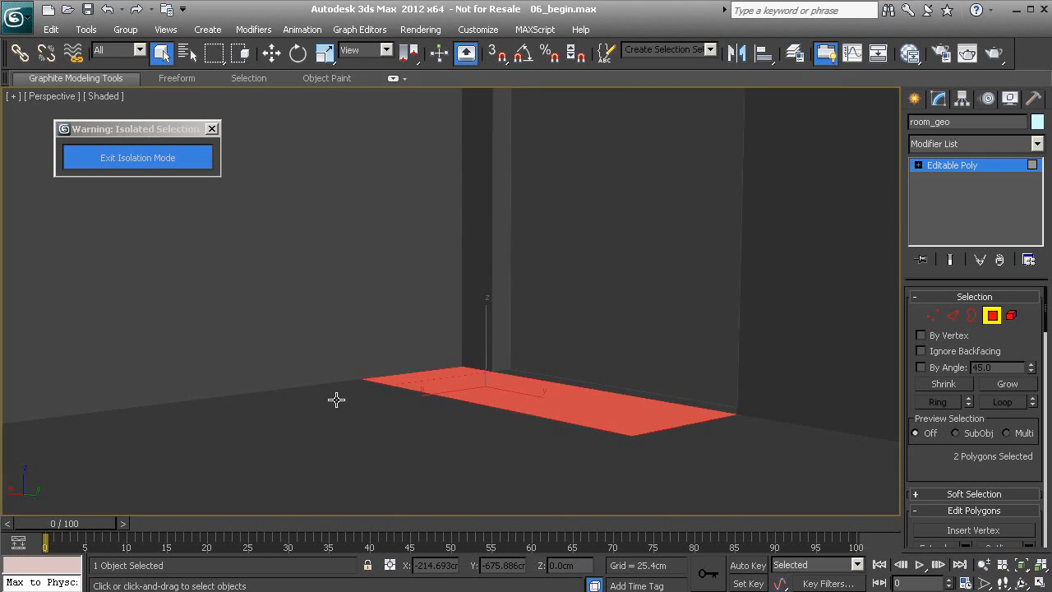
left_click(336, 400, "ctrl")
left_click(389, 403, "ctrl")
left_click(725, 436, "ctrl")
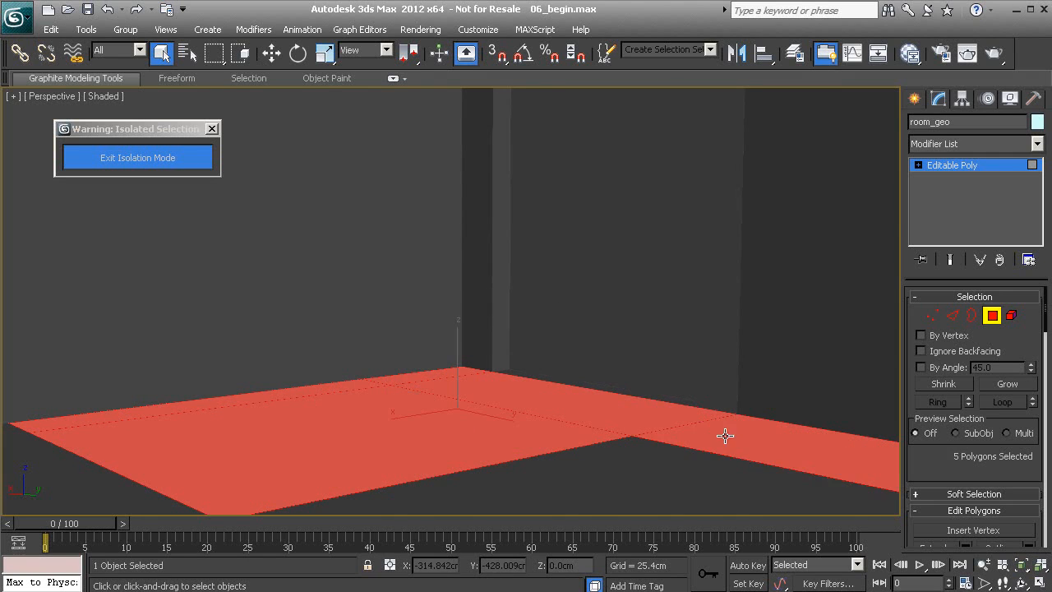
left_click(640, 457, "ctrl")
middle_click_drag(597, 441, 515, 369, "alt")
left_click(443, 344, "ctrl")
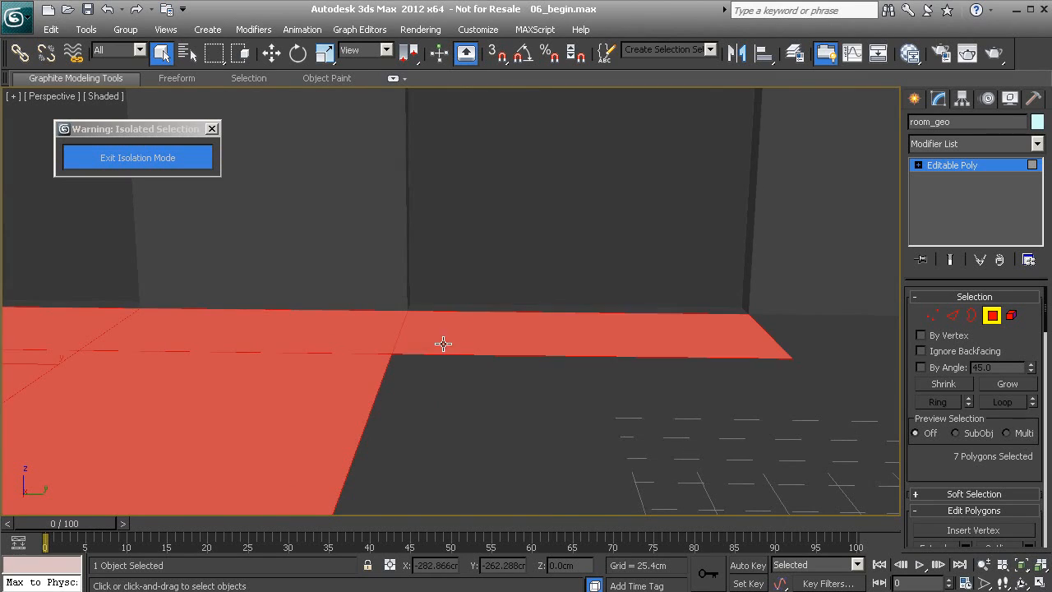
left_click(427, 421, "ctrl")
left_click(818, 339, "ctrl")
left_click(834, 371, "ctrl")
- Orbit across the room and add the remaining floor polygons and strips, 21 in total
middle_click_drag(834, 370, 559, 364, "alt")
left_click(418, 299, "ctrl")
left_click(550, 338, "ctrl")
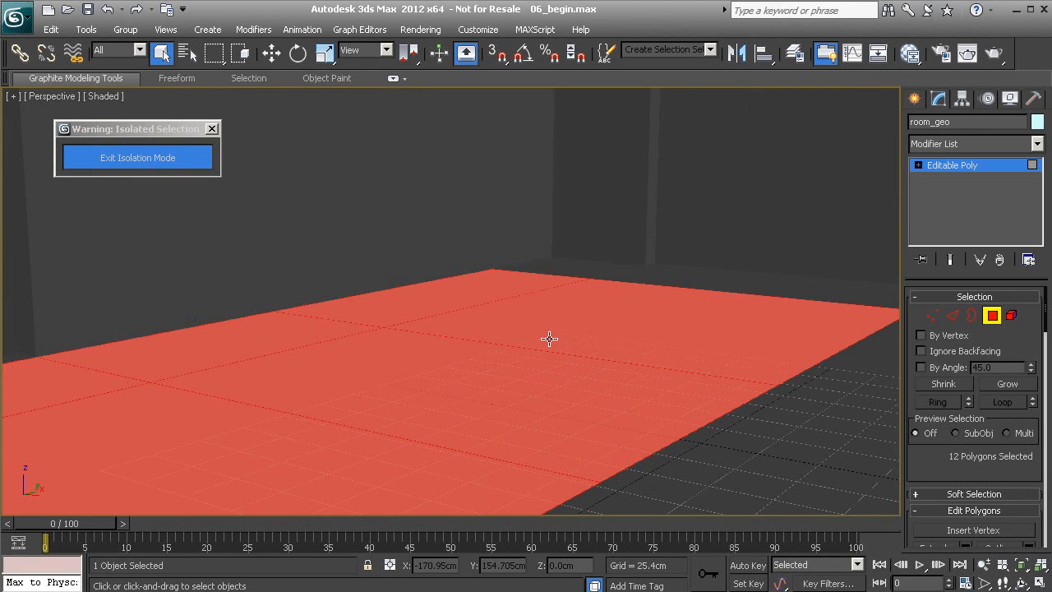
left_click(588, 265, "ctrl")
left_click(630, 273, "ctrl")
middle_click_drag(562, 322, 619, 306, "alt")
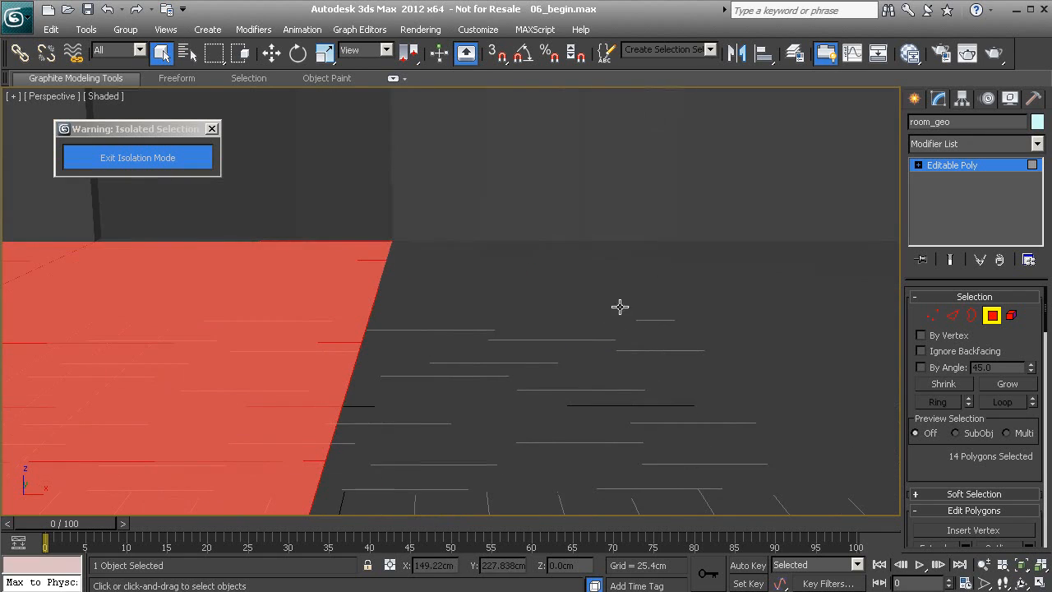
left_click(458, 246, "ctrl")
left_click(469, 295, "ctrl")
left_click(493, 399, "ctrl")
middle_click_drag(514, 420, 772, 277, "alt")
left_click(599, 320, "ctrl")
left_click(777, 273, "ctrl")
left_click(824, 210, "ctrl")
middle_click_drag(707, 265, 912, 285, "alt")
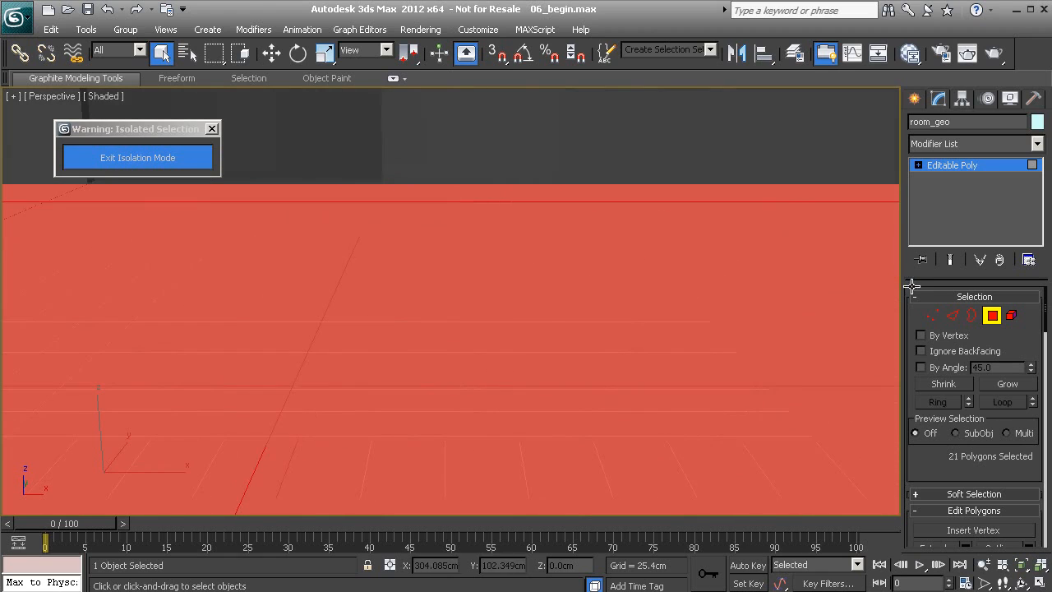
- Reopen the Slate editor and add a new Arch & Design material, Material #16, showing its parameters
key("m")
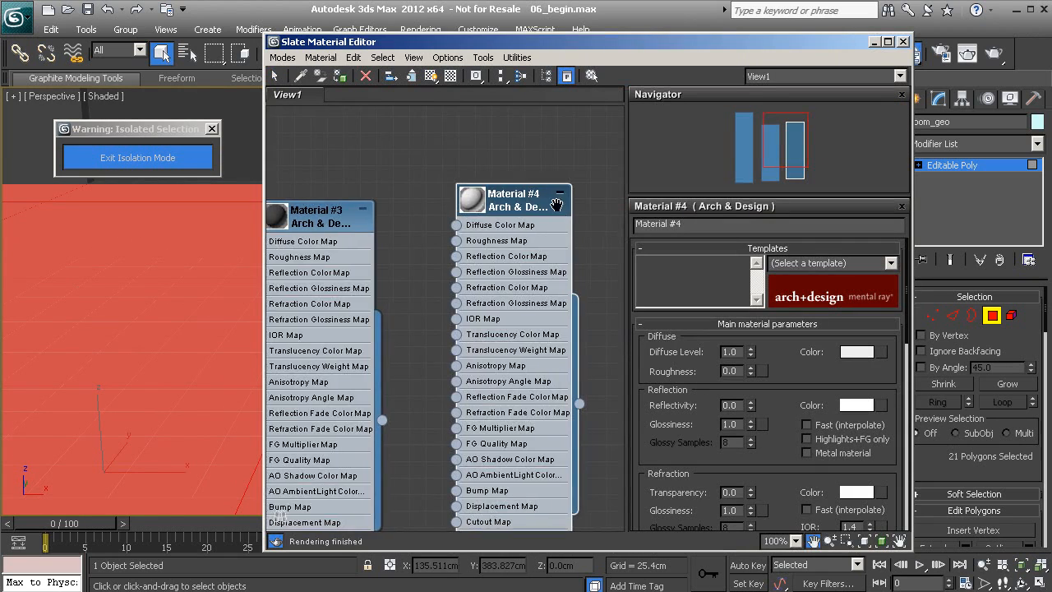
middle_click_drag(556, 205, 365, 283)
right_click(529, 213)
mouse_move(572, 222)
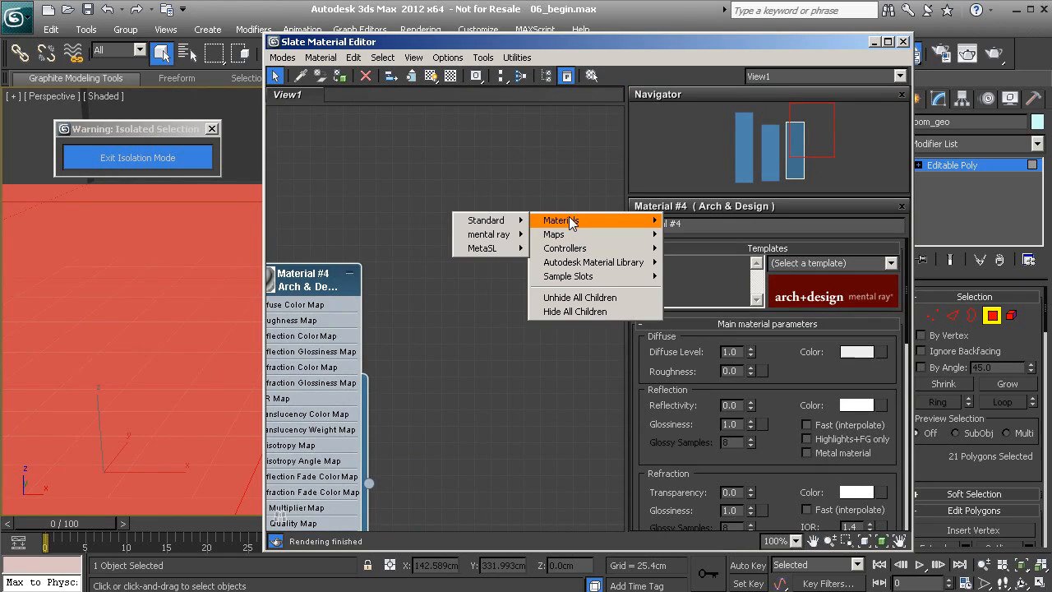
mouse_move(493, 220)
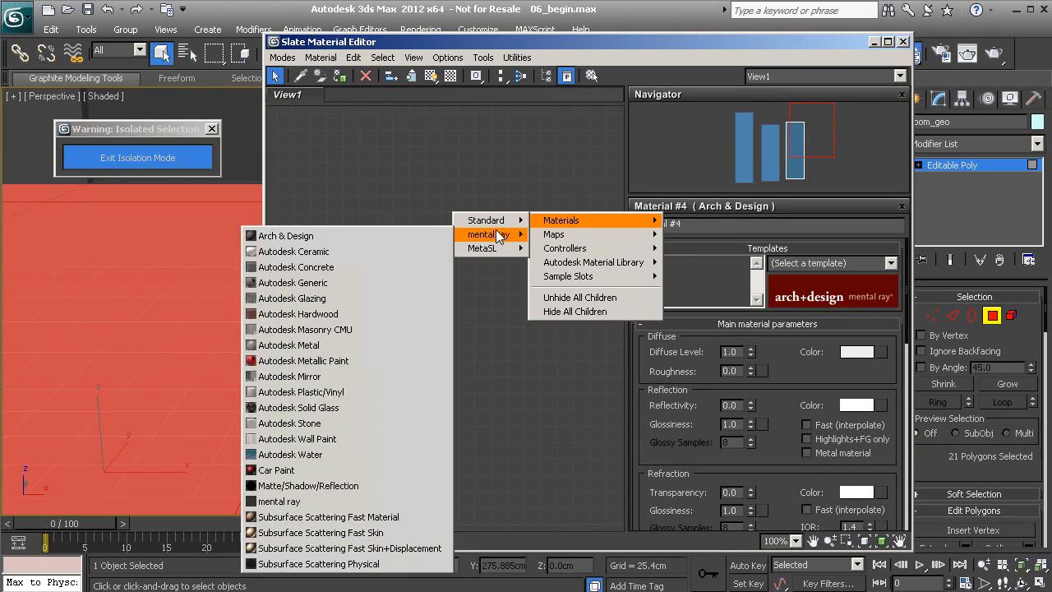
left_click(376, 232)
double_click(507, 226)
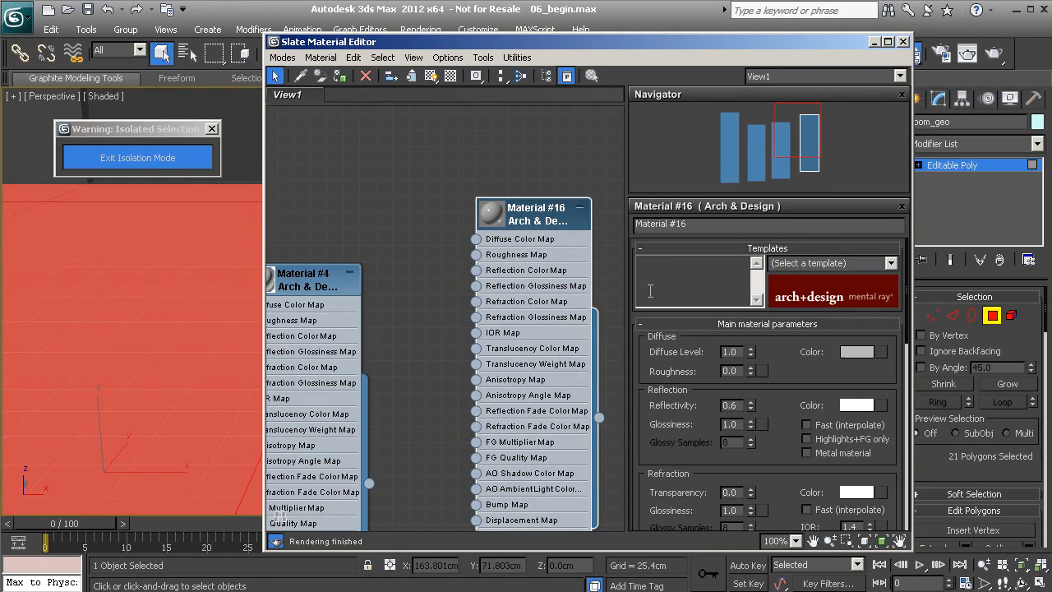
- Give Material #16's diffuse colour a Bitmap map loading woodFloor.jpg
left_click(883, 353)
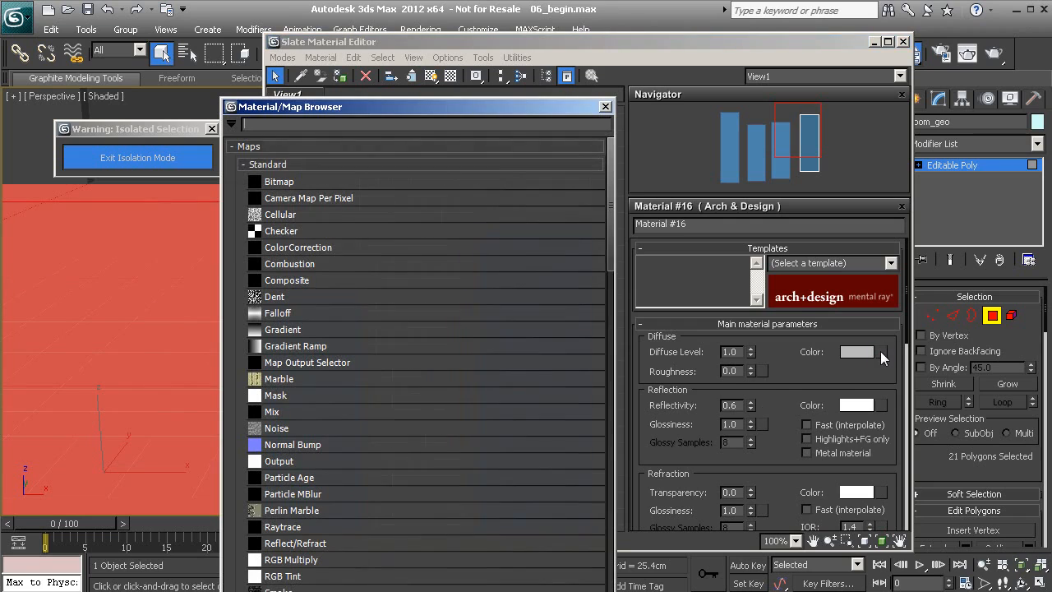
left_click(349, 184)
double_click(349, 185)
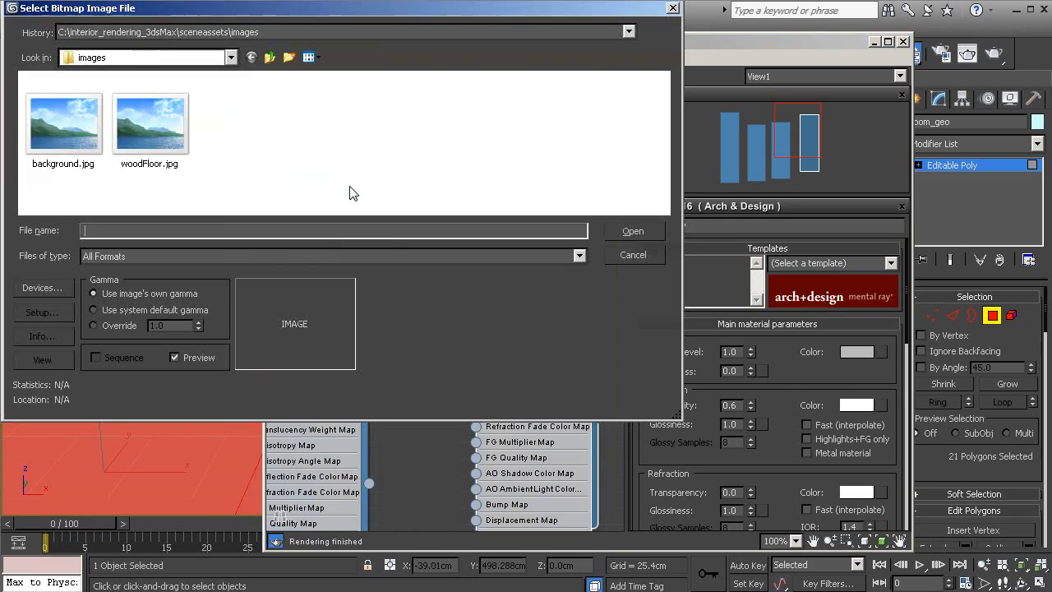
left_click(152, 133)
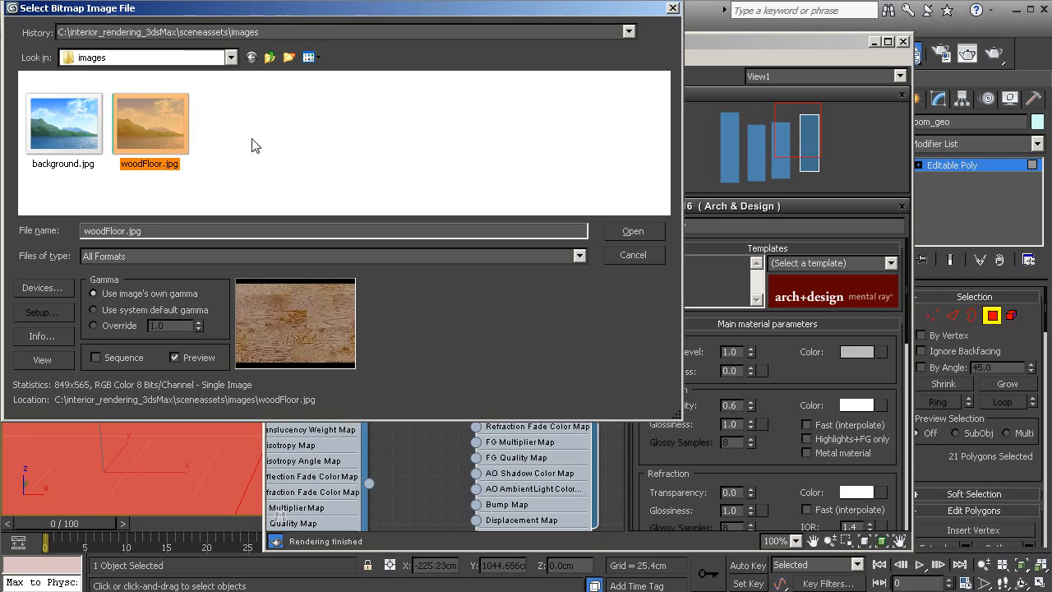
left_click_drag(257, 8, 276, 37)
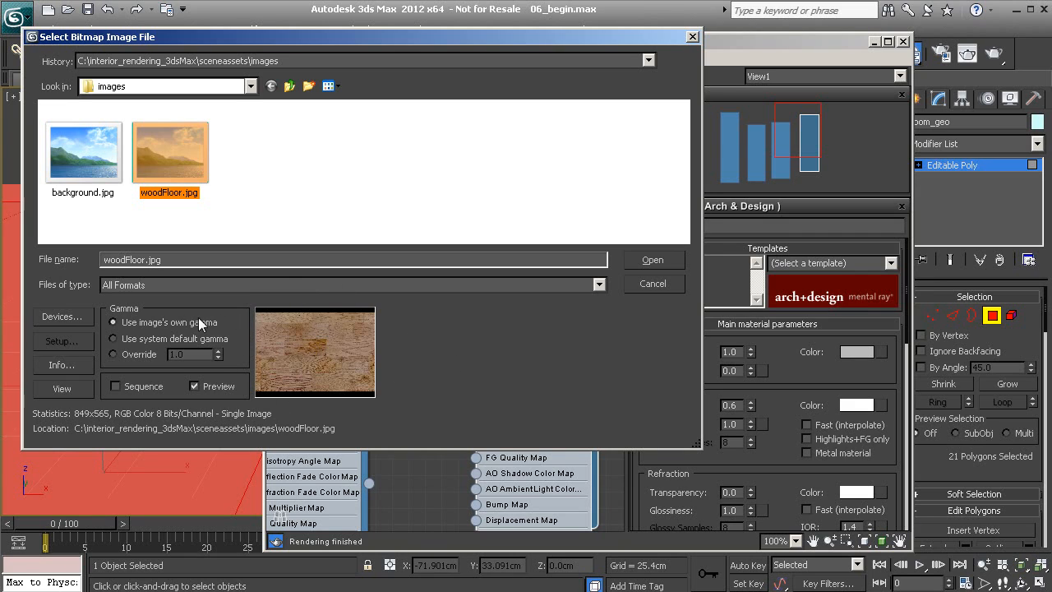
left_click(662, 261)
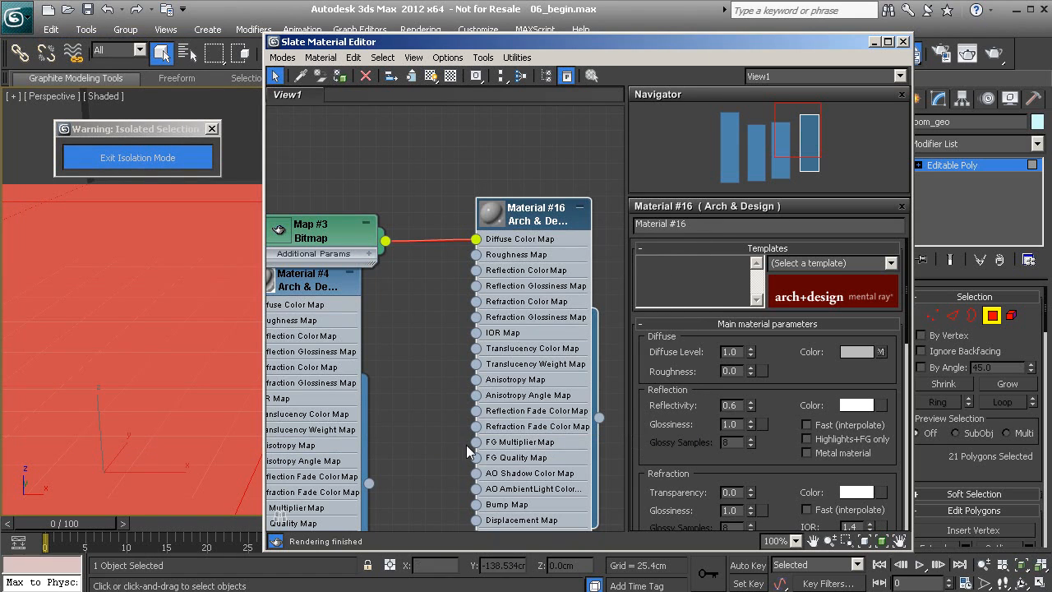
- Assign Material #16 to the floor polygons, then leave polygon level and isolation to see the whole room
left_click_drag(536, 220, 552, 187)
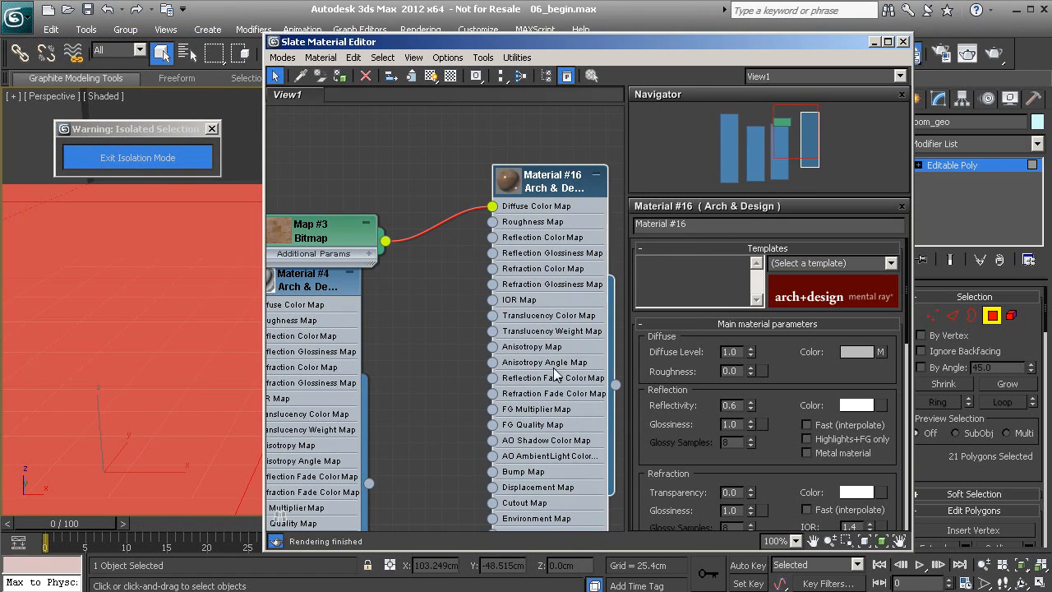
left_click_drag(616, 386, 183, 349)
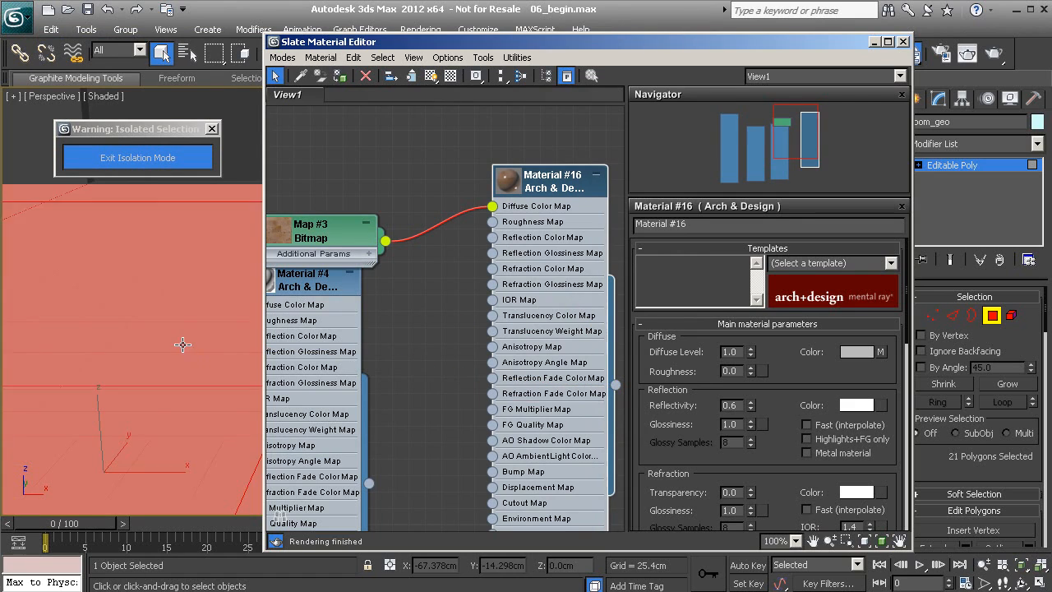
left_click(992, 316)
left_click(136, 158)
middle_click_drag(165, 374, 142, 391, "alt")
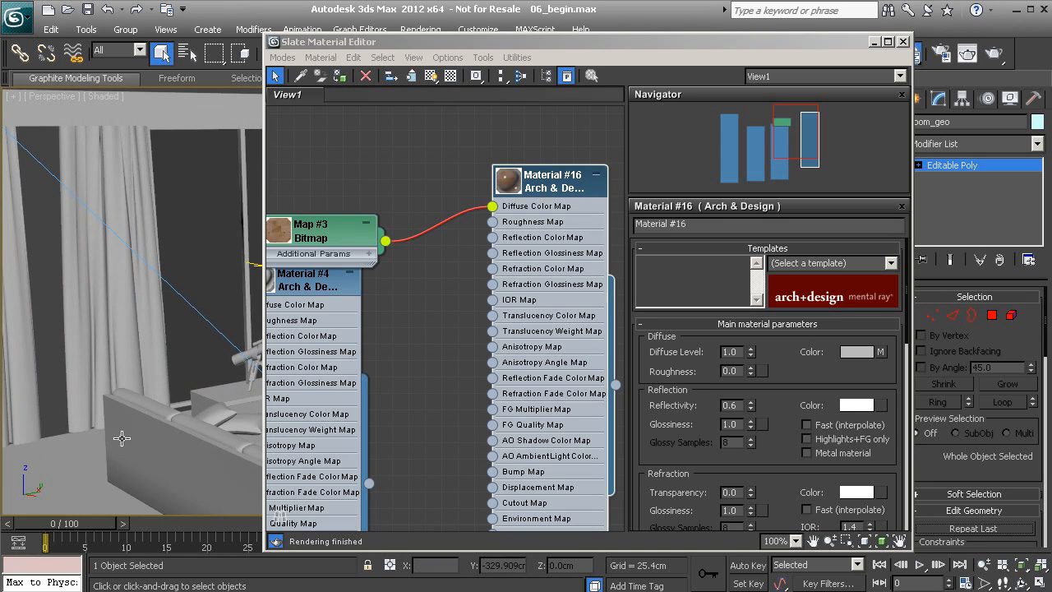
key("z")
middle_click_drag(181, 356, 106, 369)
scroll(171, 318, "up", 4)
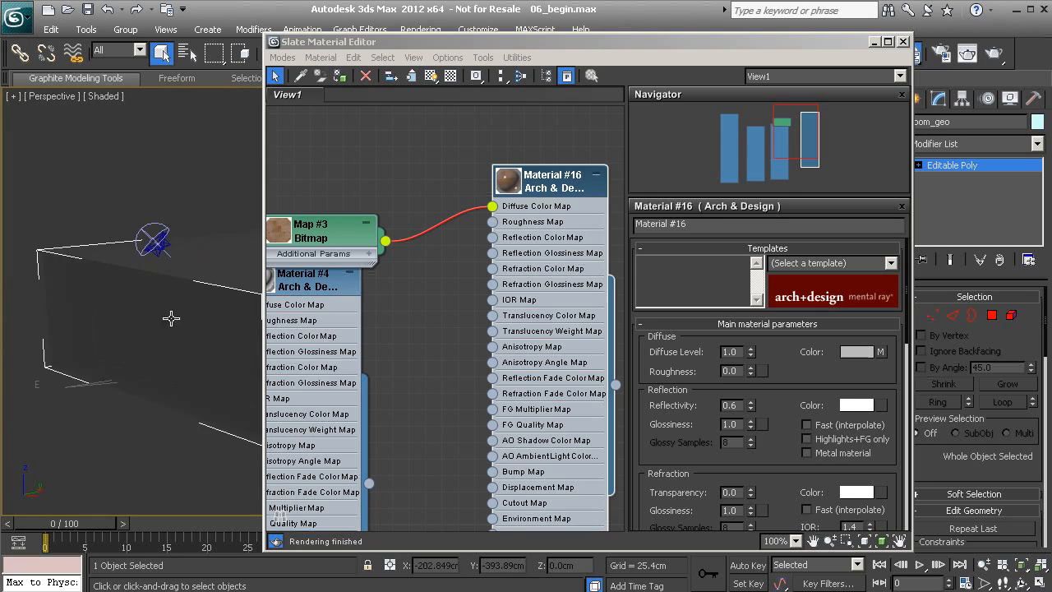
scroll(171, 318, "up", 6)
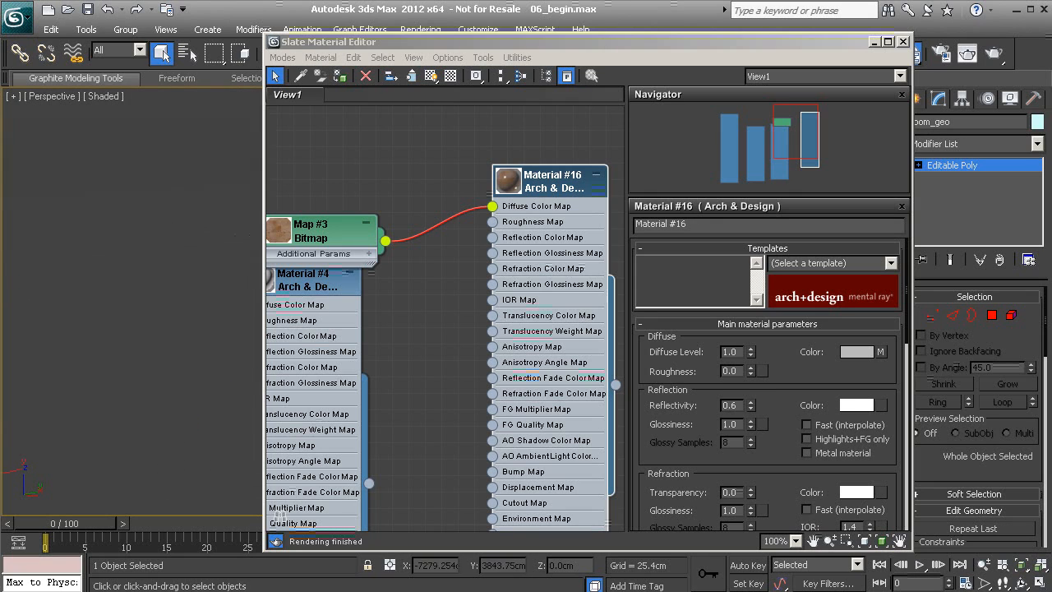
scroll(99, 212, "up", 3)
- Turn on Show Shaded Material in Viewport for Material #16 so the wood appears on the floor
left_click(559, 188)
left_click_drag(559, 188, 561, 171)
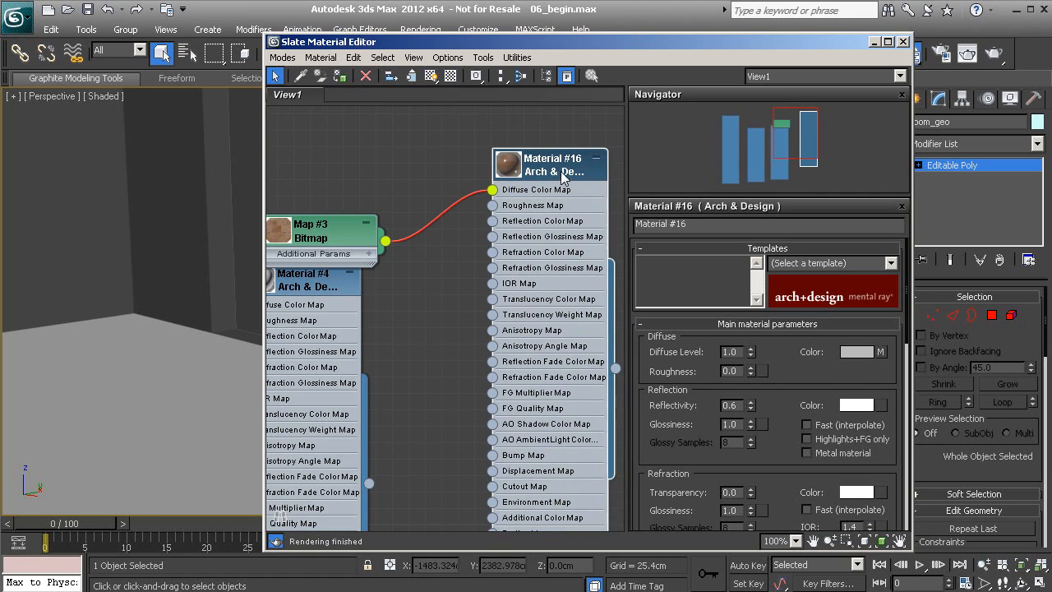
left_click(432, 79)
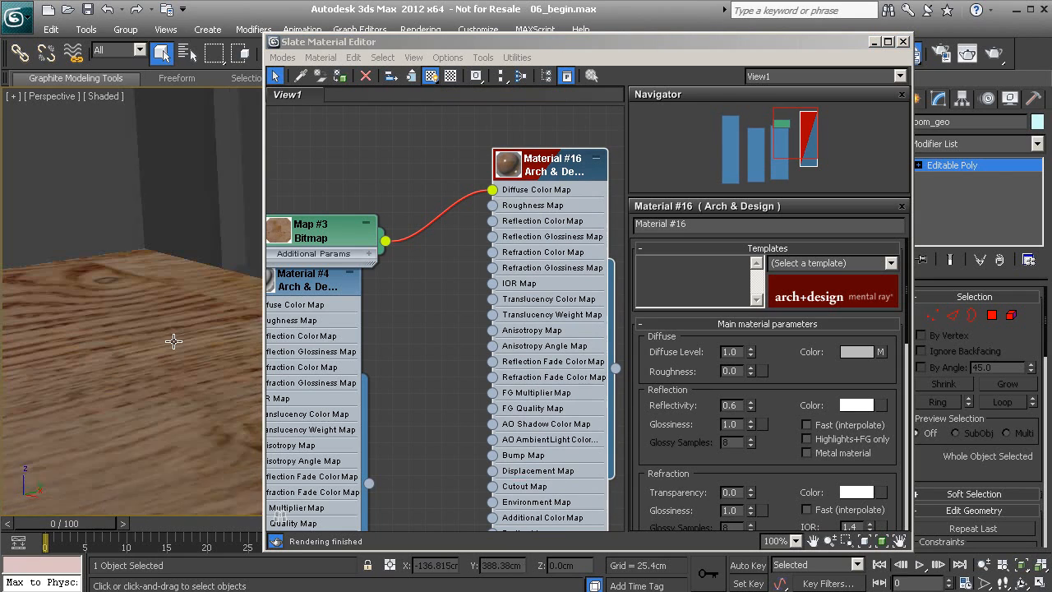
left_click_drag(771, 41, 874, 250)
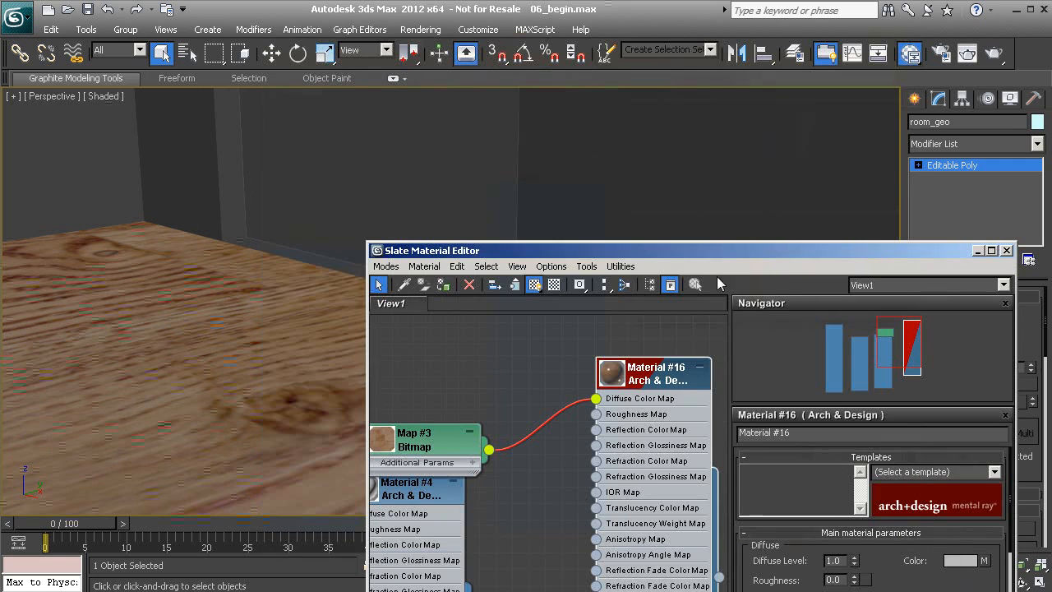
left_click(197, 338)
scroll(202, 352, "up", 3)
scroll(252, 272, "down", 7)
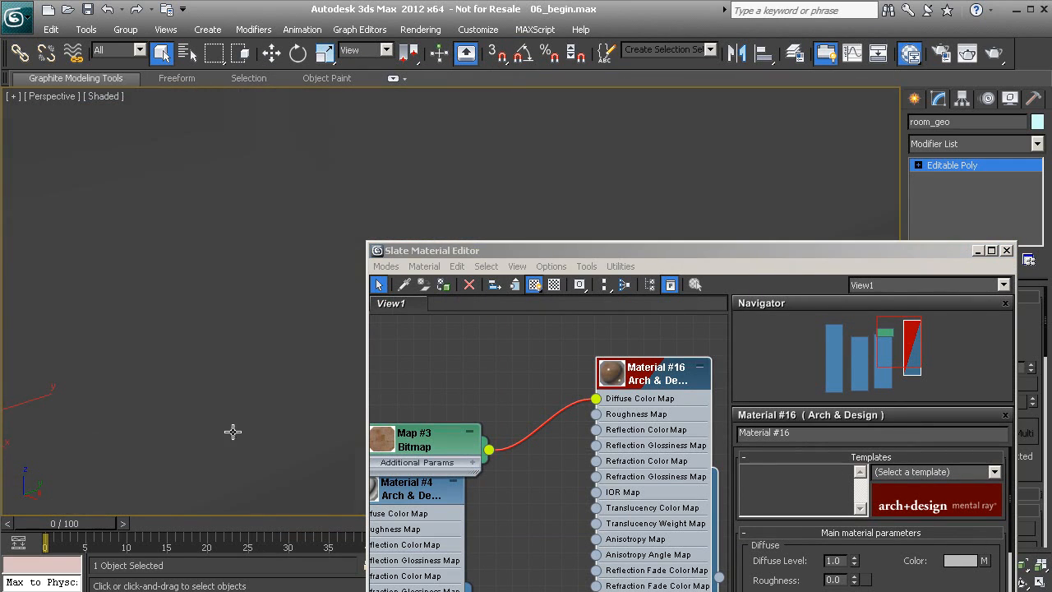
- Orbit to a frontal view of the sofa and floor, and open the wood floor map's settings
middle_click_drag(283, 327, 202, 312, "alt")
scroll(164, 312, "up", 3)
scroll(165, 313, "down", 4)
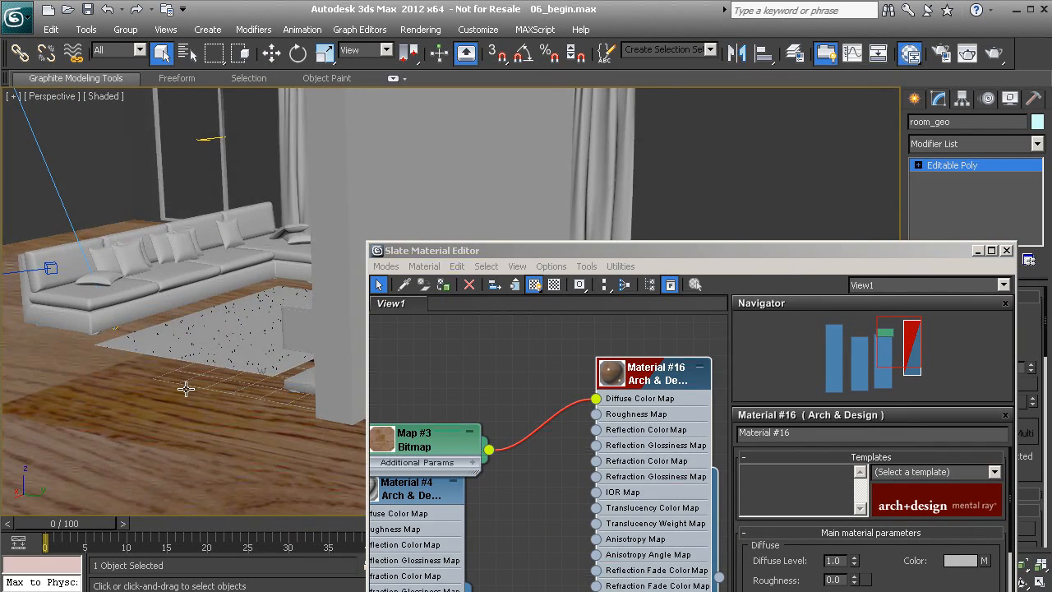
middle_click_drag(186, 389, 241, 308, "alt")
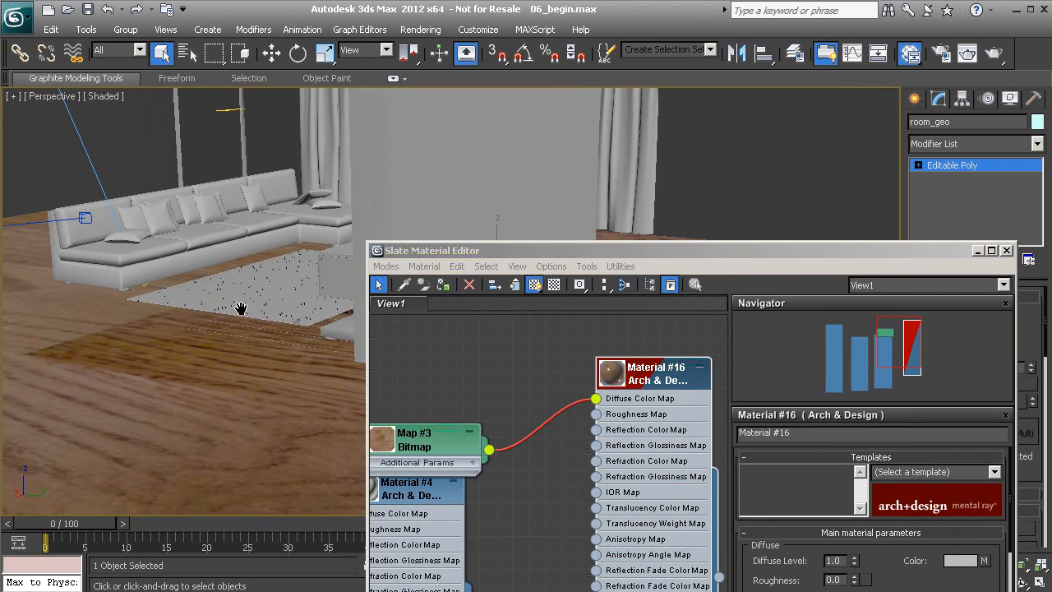
double_click(461, 431)
left_click_drag(677, 250, 704, 121)
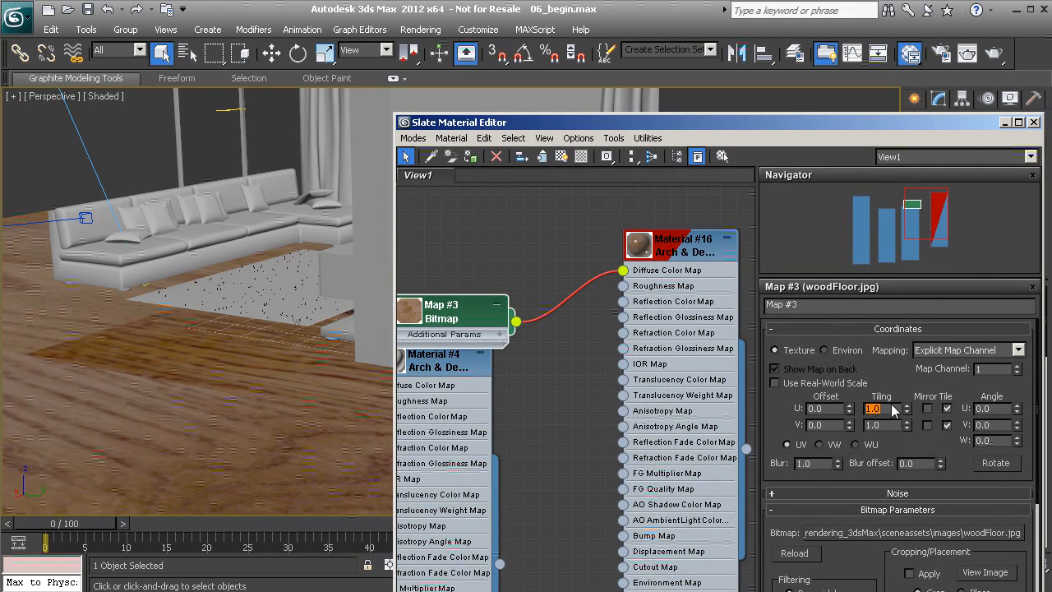
- Set the wood map's Coordinates Tiling to U 10 and V 20
type("10")
key("Tab")
type("20")
key("Return")
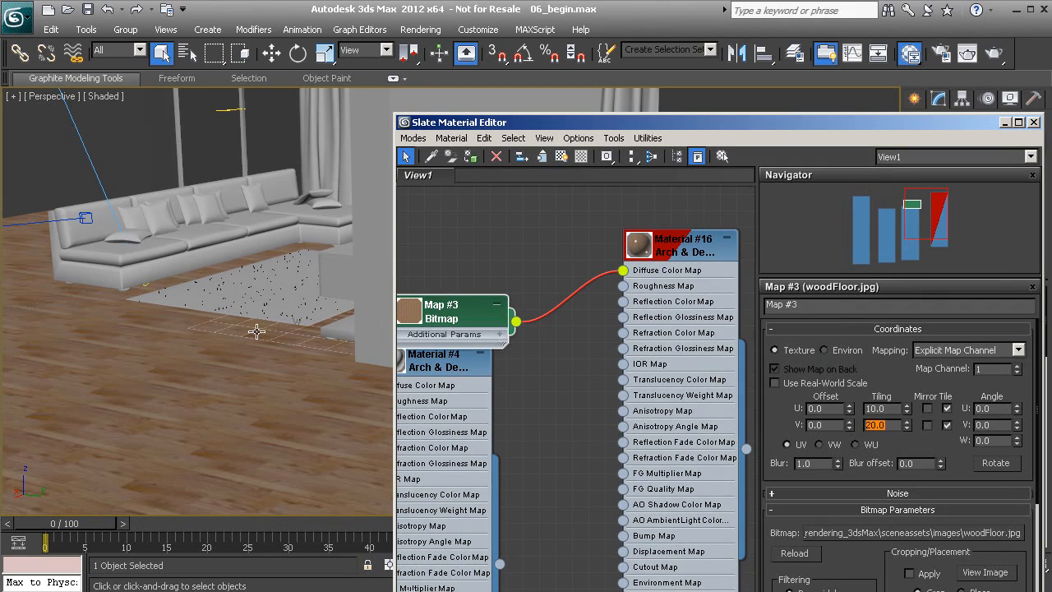
- Check the finer planks on the floor and bring up Material #16's parameters
middle_click_drag(301, 348, 188, 274, "alt")
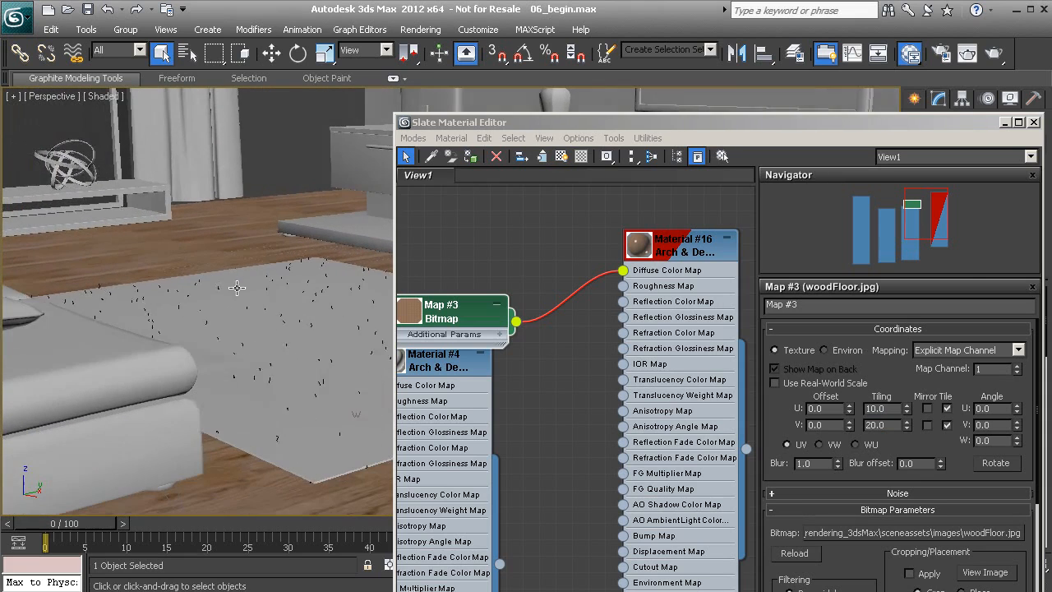
left_click_drag(680, 250, 687, 232)
double_click(688, 236)
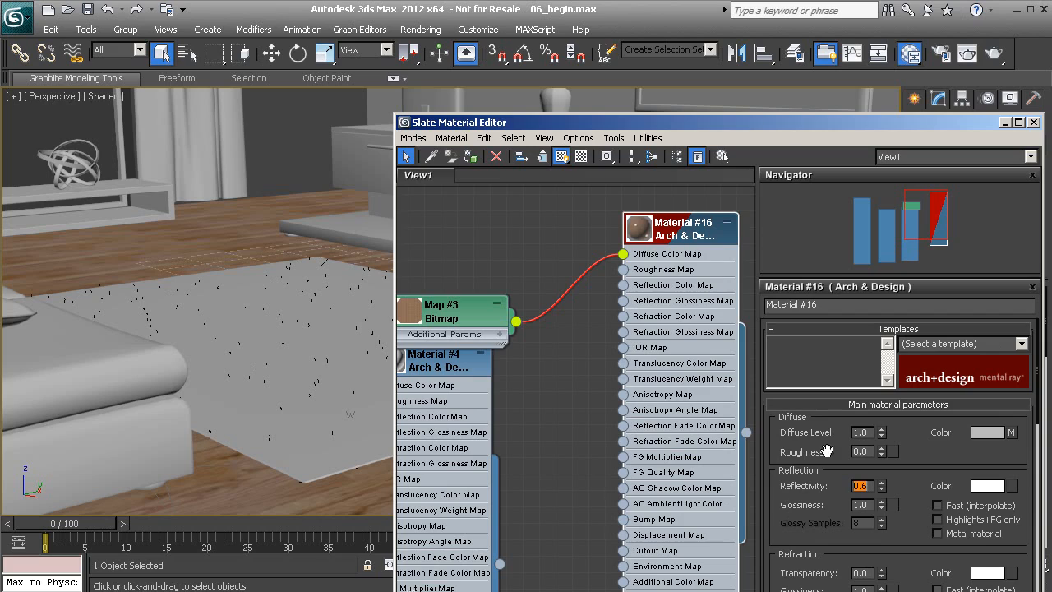
- Enlarge Material #16's preview, then set Reflectivity to 0.2 and Glossiness to 0.3
double_click(640, 229)
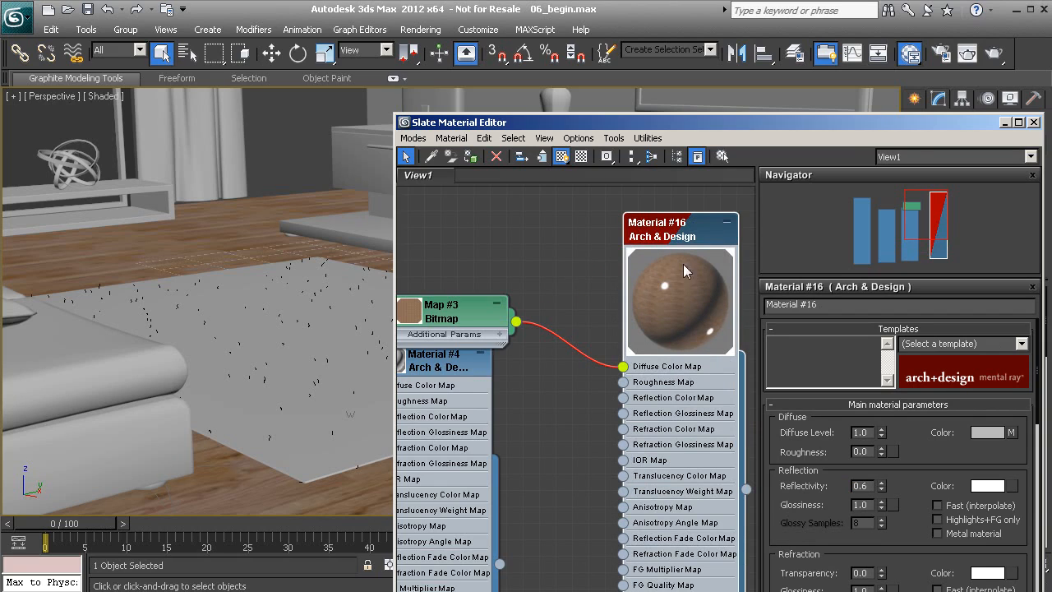
middle_click_drag(573, 280, 509, 267)
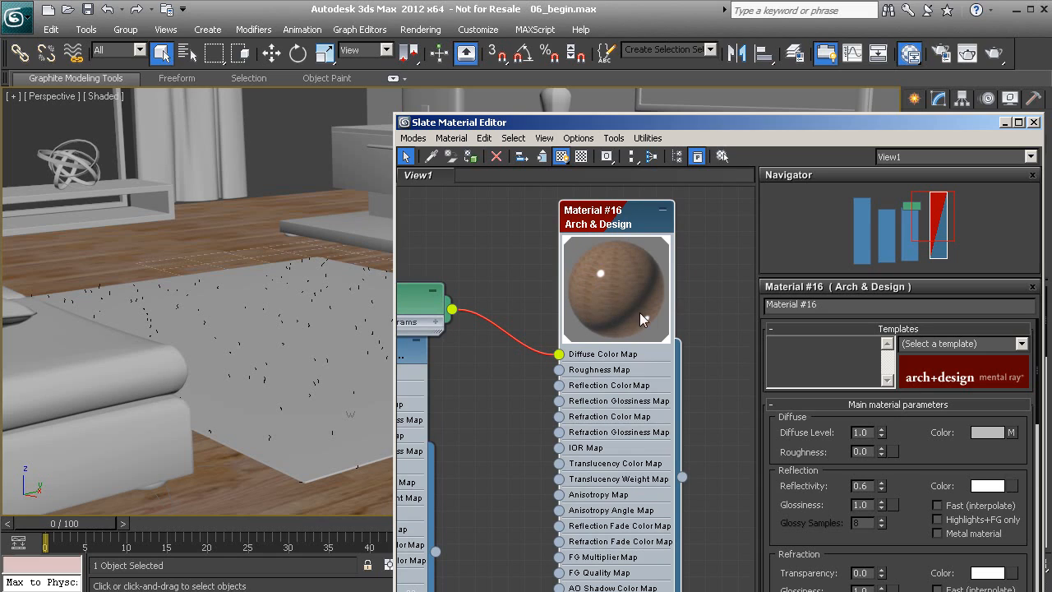
double_click(871, 485)
type("0.2")
key("Return")
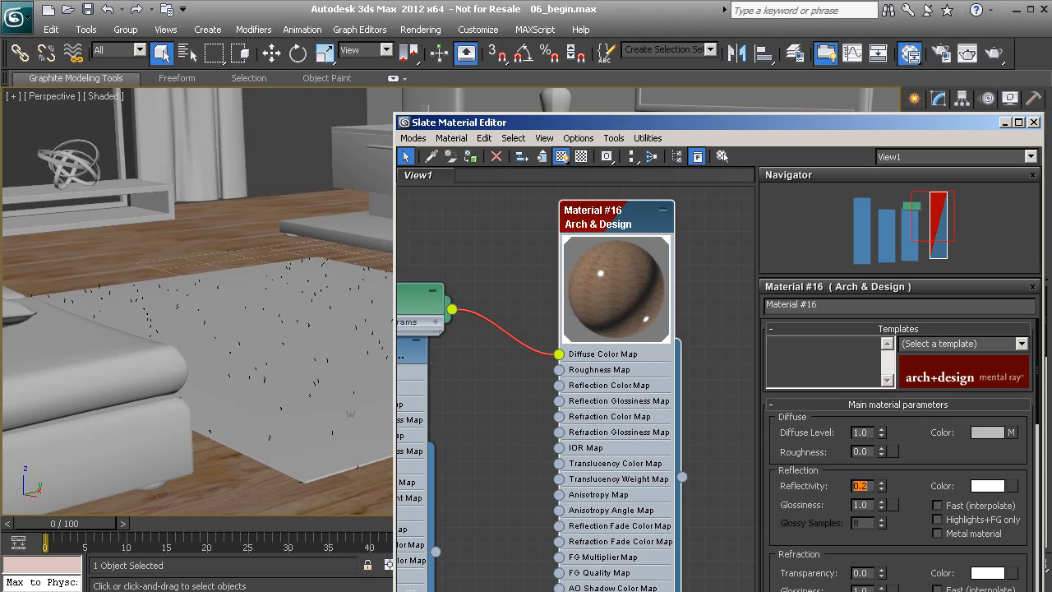
double_click(872, 505)
type(".3")
key("Return")
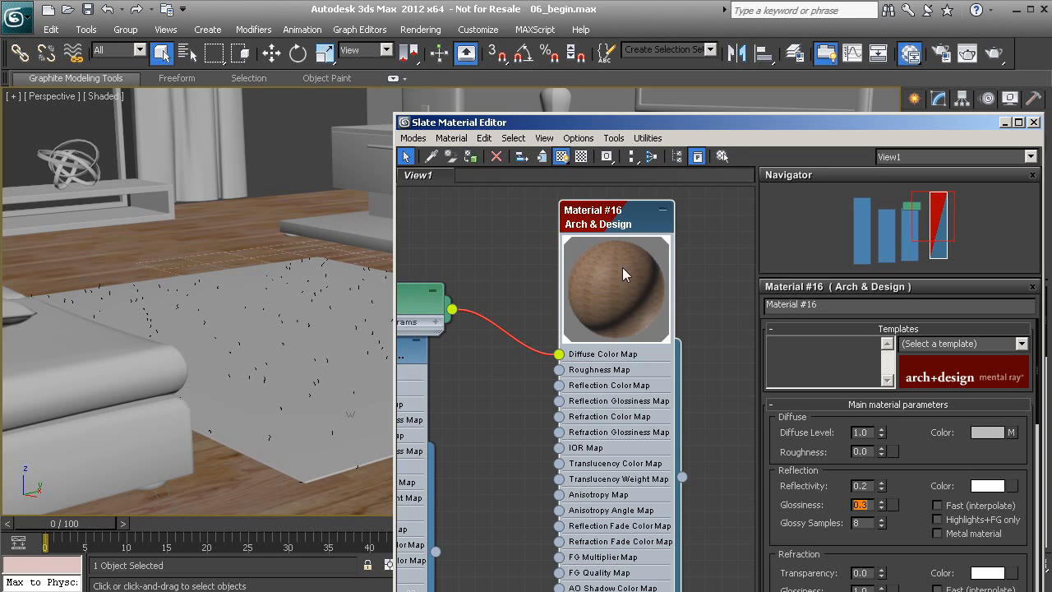
- In the BRDF rollout, switch Material #16 to By IOR (fresnel reflections)
left_click_drag(863, 503, 883, 301)
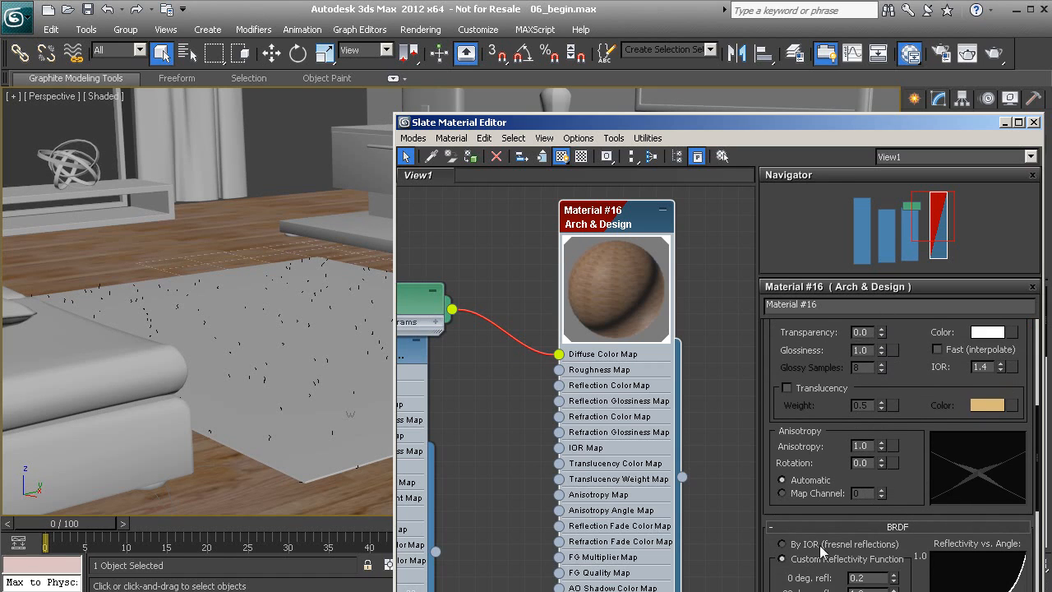
left_click_drag(915, 477, 921, 370)
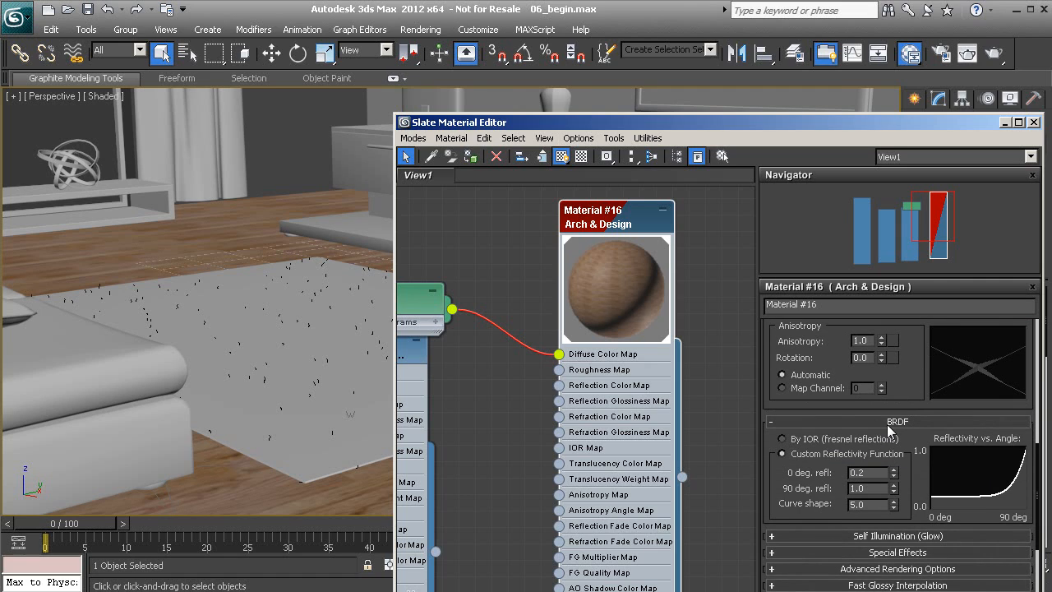
left_click(807, 440)
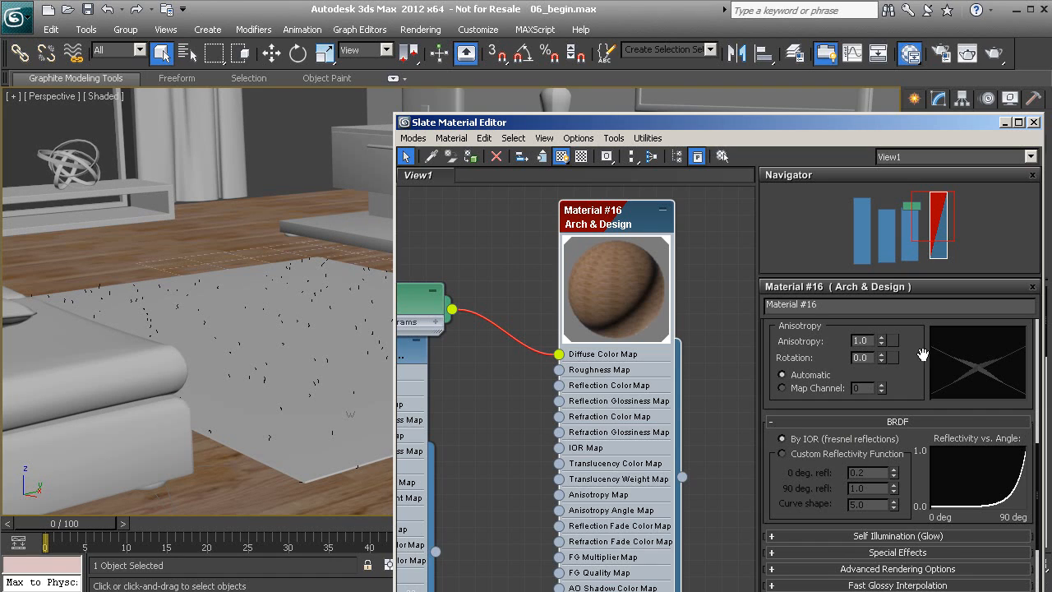
scroll(919, 337, "up", 5)
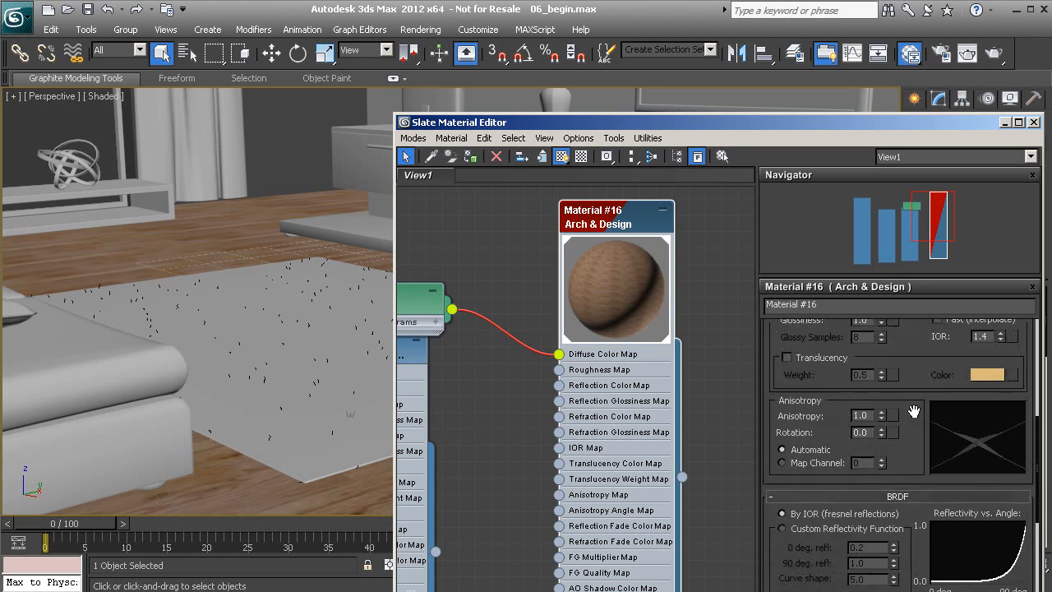
scroll(904, 487, "up", 1)
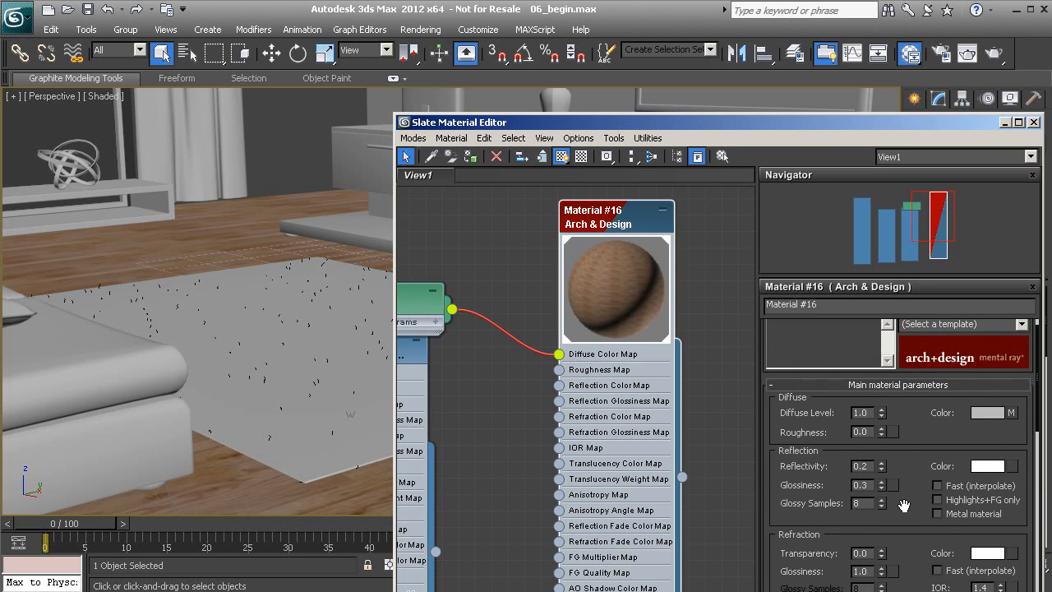
scroll(914, 460, "up", 1)
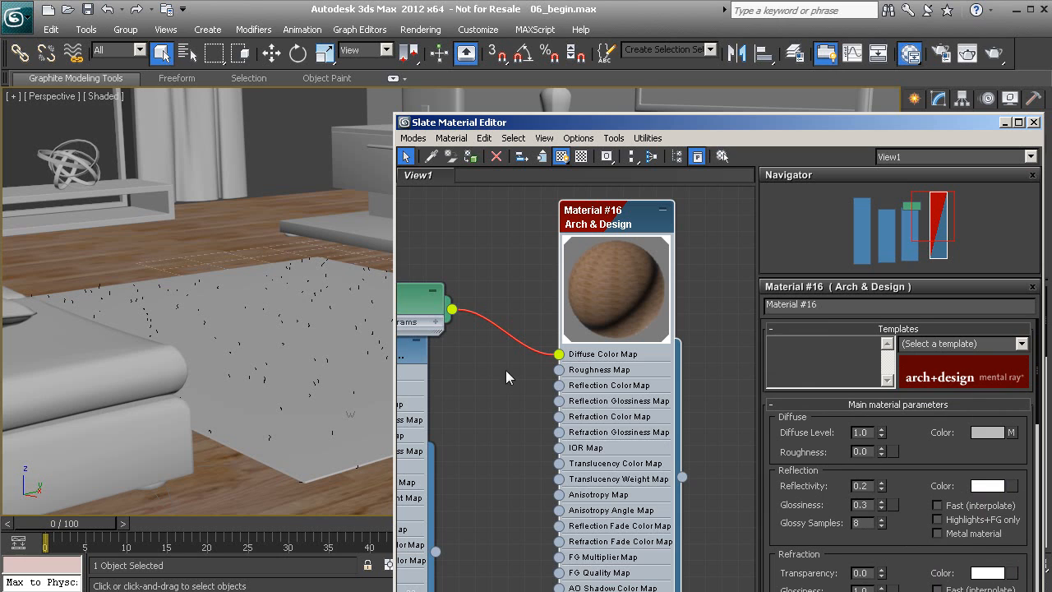
- Open the Rendered Frame Window and re-render the Camera001 view of the living room
left_click(967, 54)
left_click_drag(573, 0, 574, 16)
left_click(723, 586)
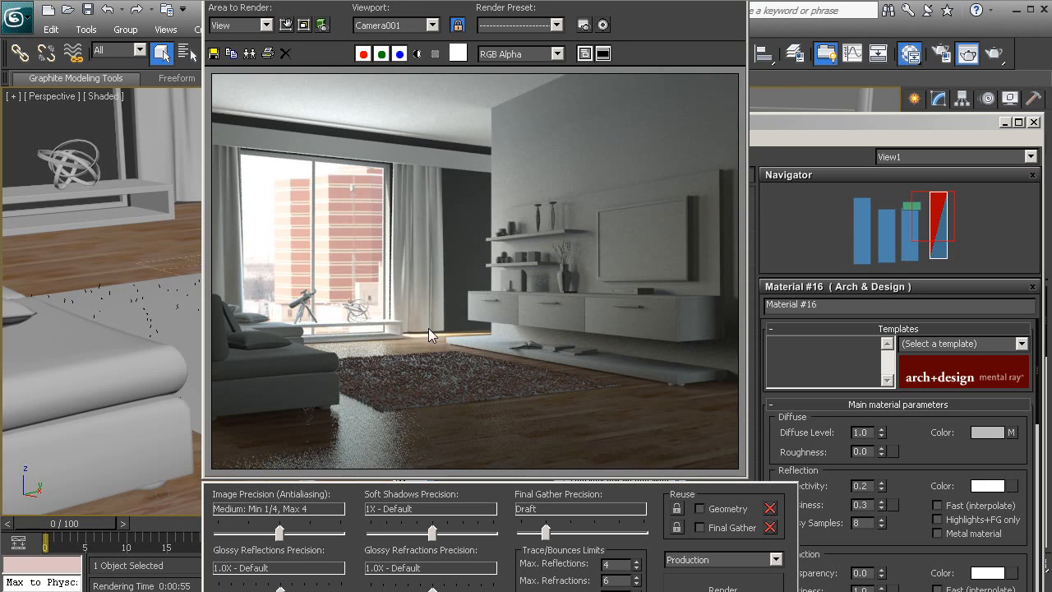
middle_click_drag(166, 217, 151, 361, "alt")
middle_click_drag(112, 237, 124, 348)
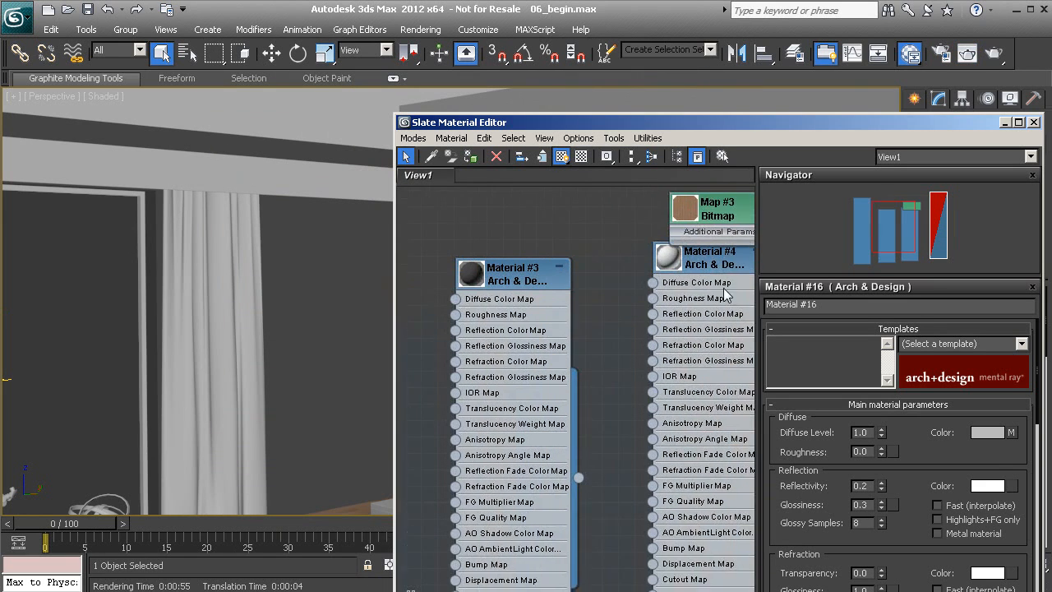
- Apply Material #3 to the curtain rod and bring back the last render
middle_click_drag(724, 288, 781, 260)
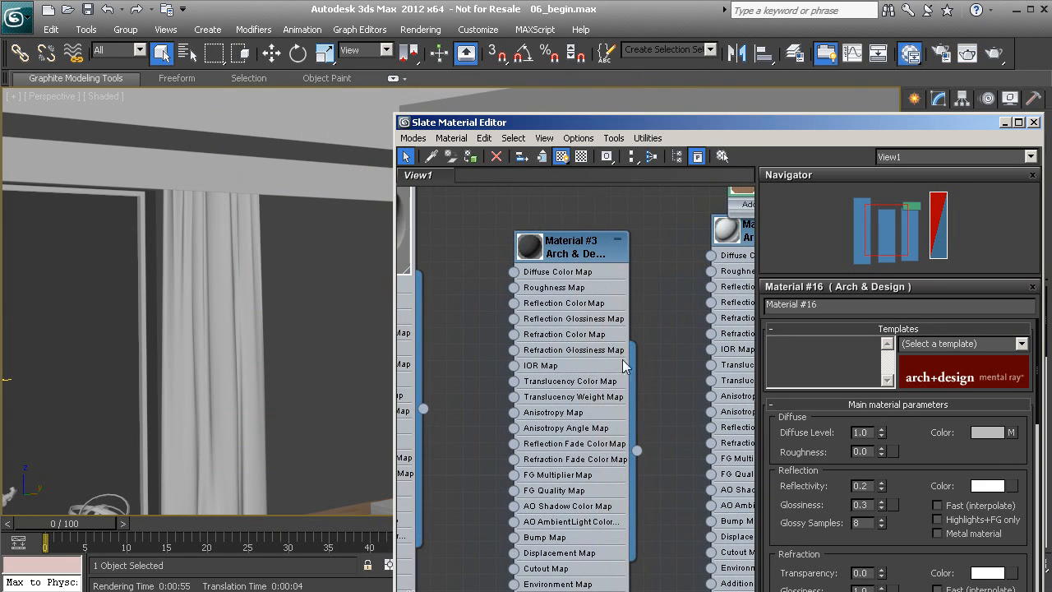
left_click_drag(638, 451, 255, 179)
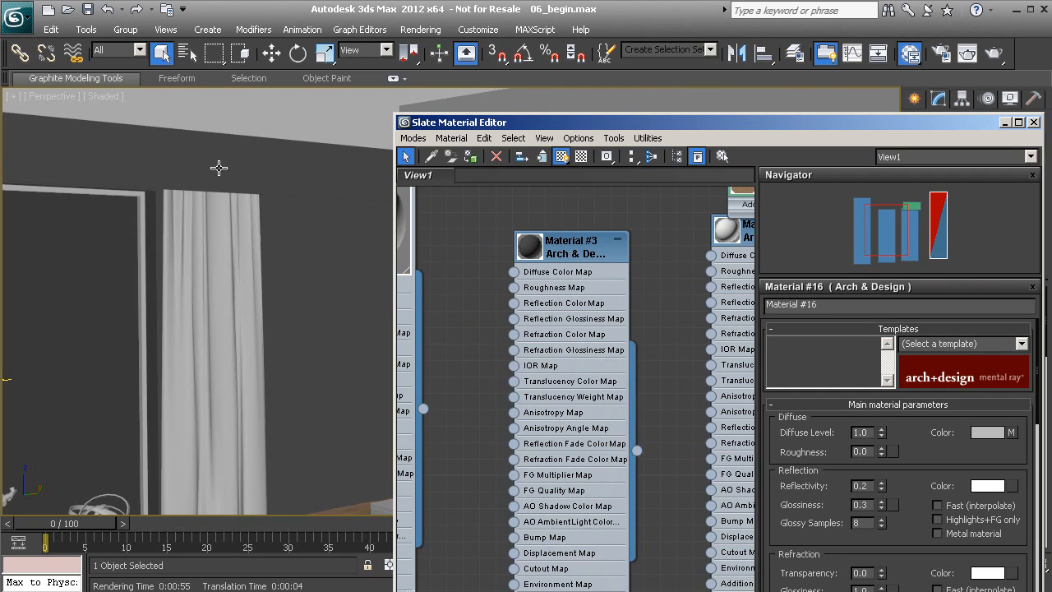
left_click(193, 194)
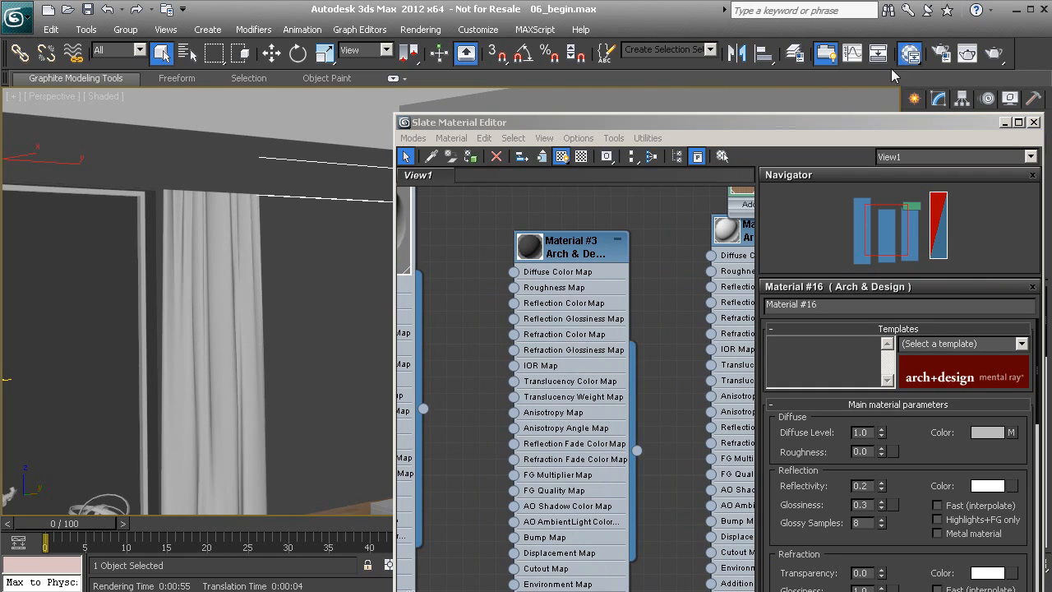
left_click(971, 57)
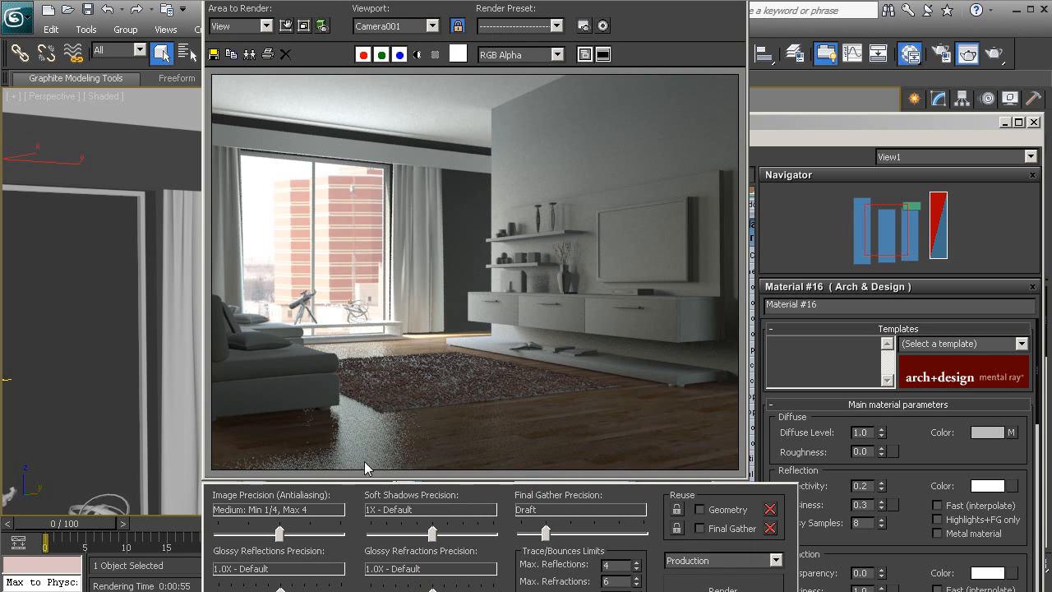
left_click_drag(698, 1, 621, 0)
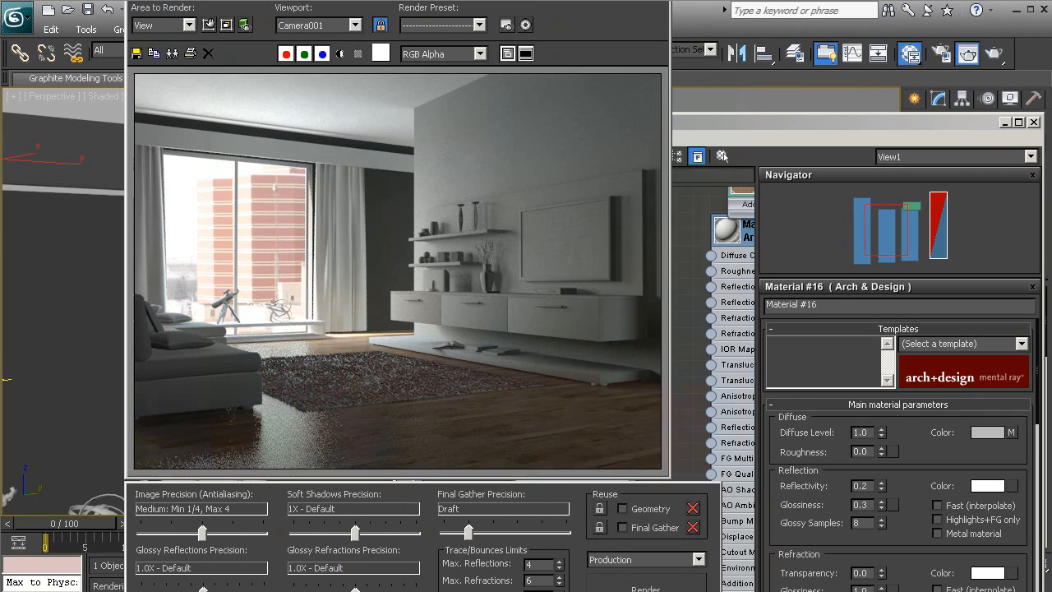
- Raise Material #16's Reflection Glossy Samples to 30
middle_click_drag(715, 249, 504, 270)
middle_click_drag(633, 257, 493, 329)
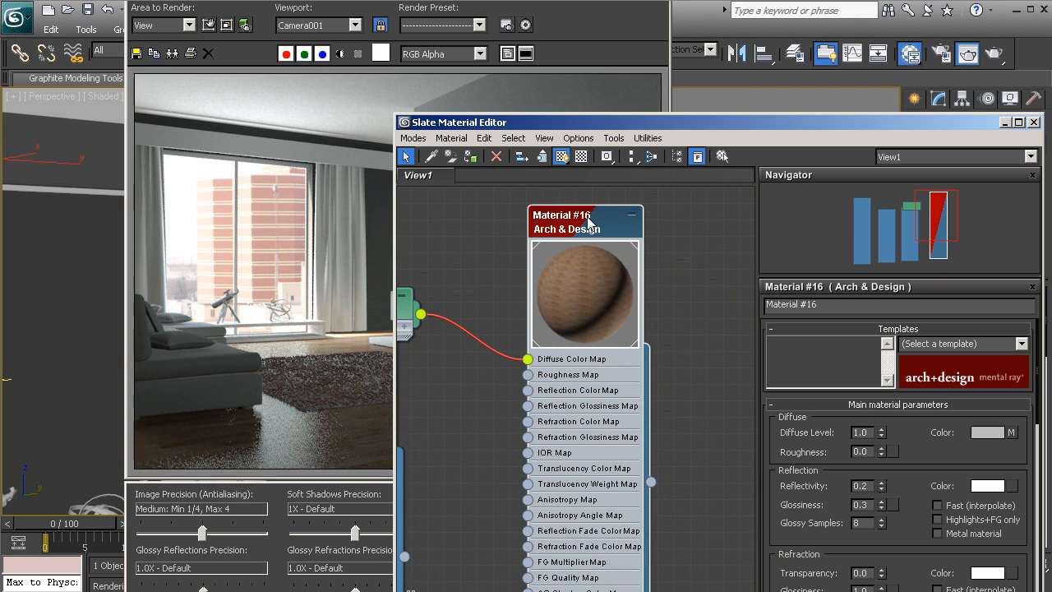
scroll(930, 469, "down", 2)
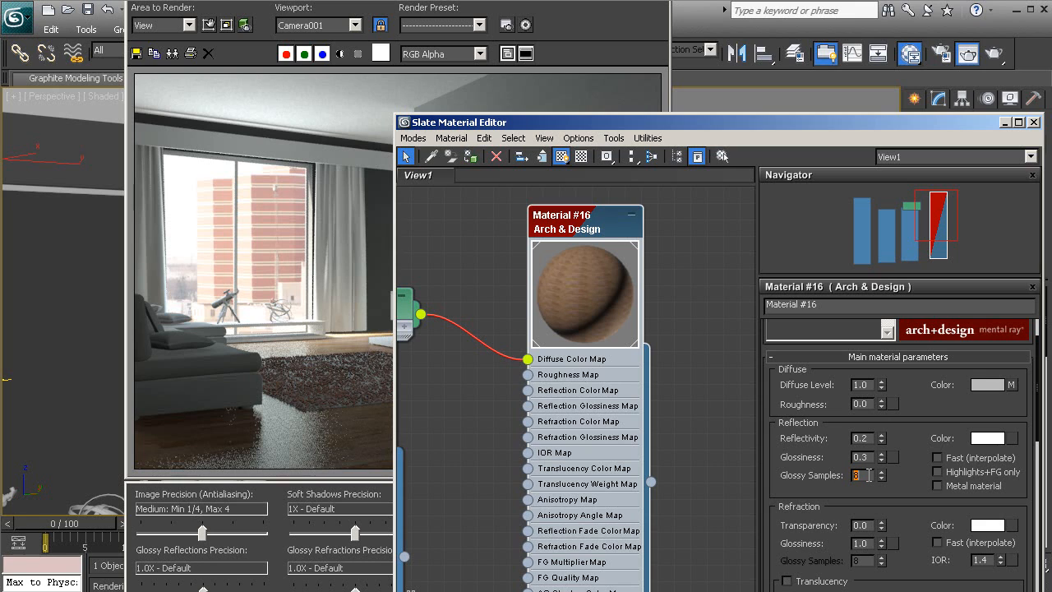
key("Return")
left_click(216, 46)
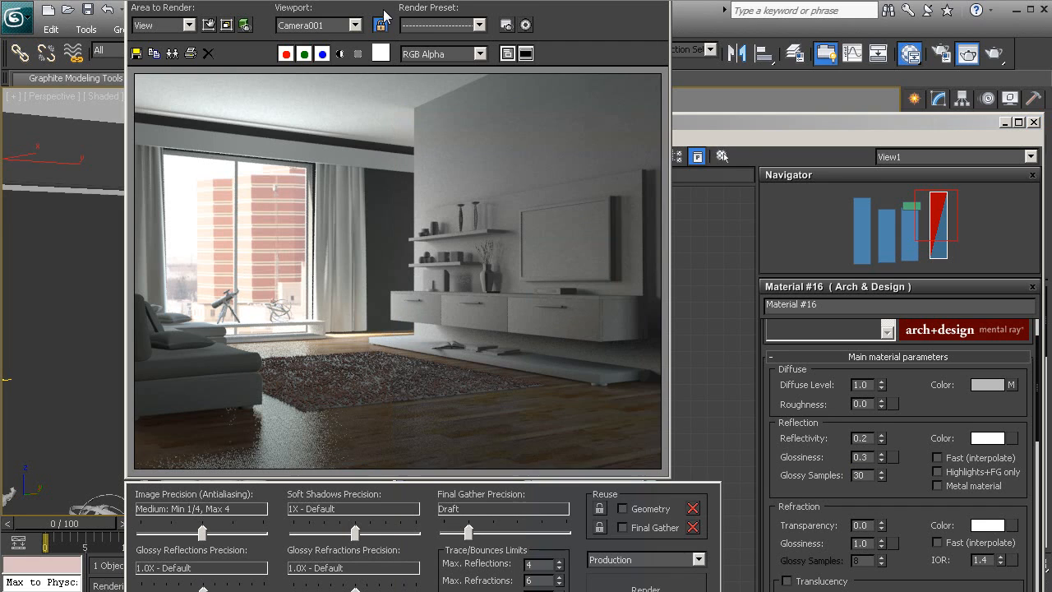
- Set Area to Render to Region, place the region over the rug and floor, and test-render
left_click(208, 26)
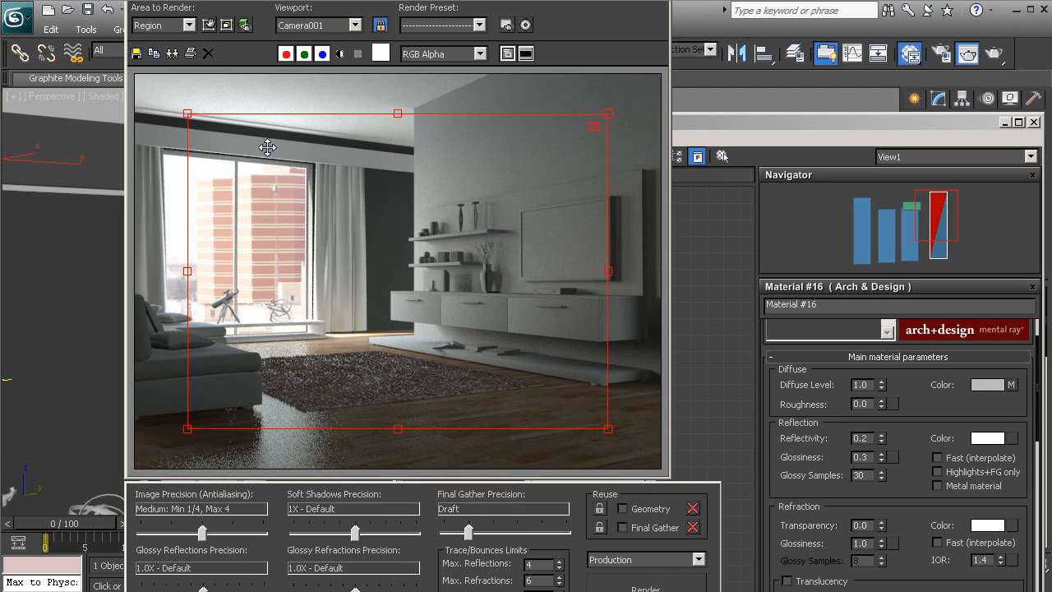
left_click_drag(187, 114, 434, 312)
left_click_drag(521, 381, 296, 442)
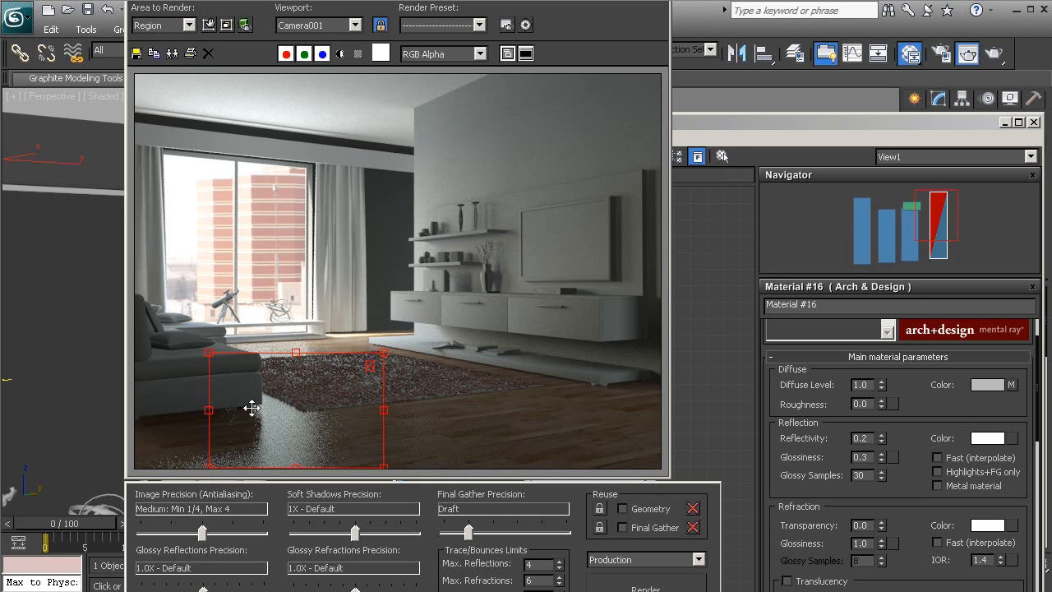
left_click(649, 585)
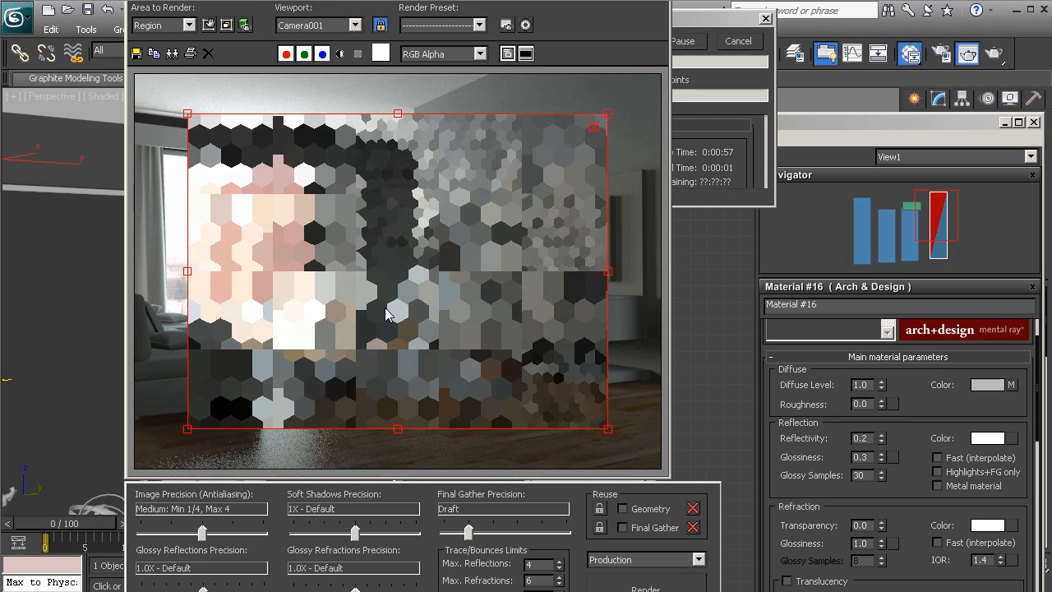
key("Escape")
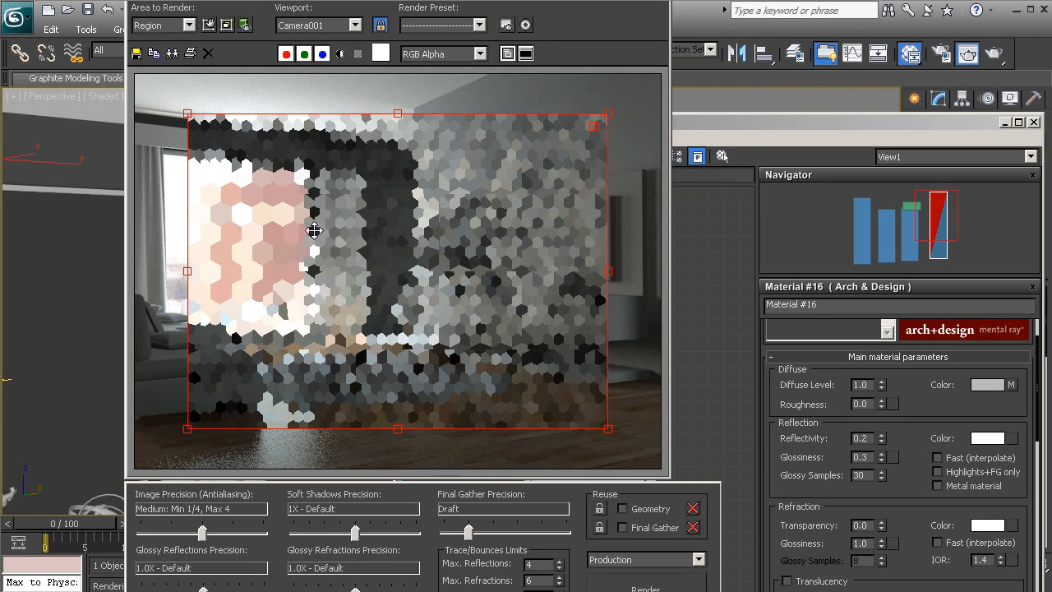
left_click_drag(189, 113, 382, 270)
left_click_drag(468, 331, 293, 371)
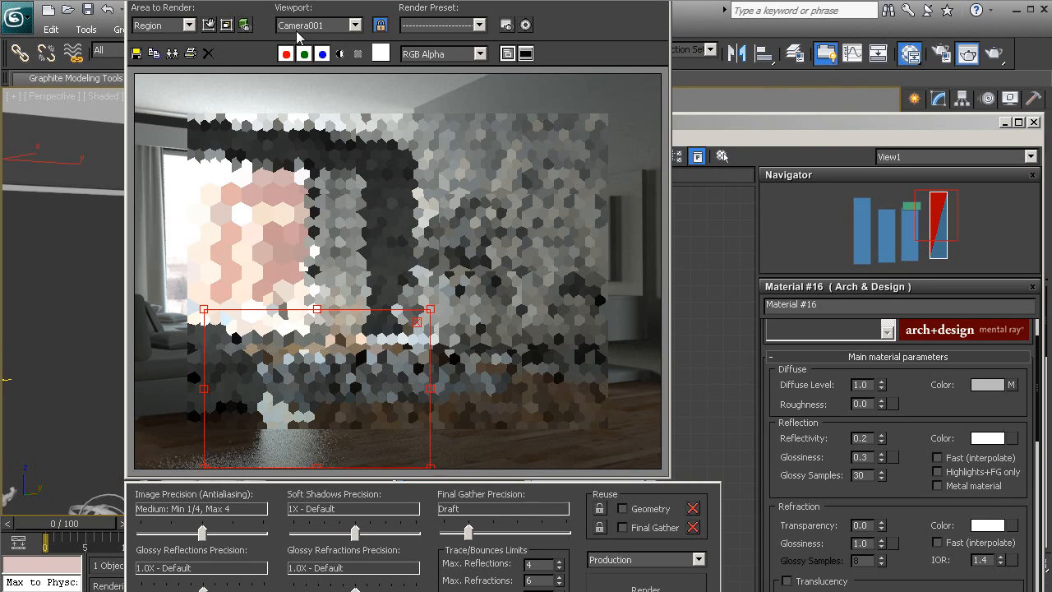
- Close the render and material editor windows and restore the four-viewport layout
left_click(660, 1)
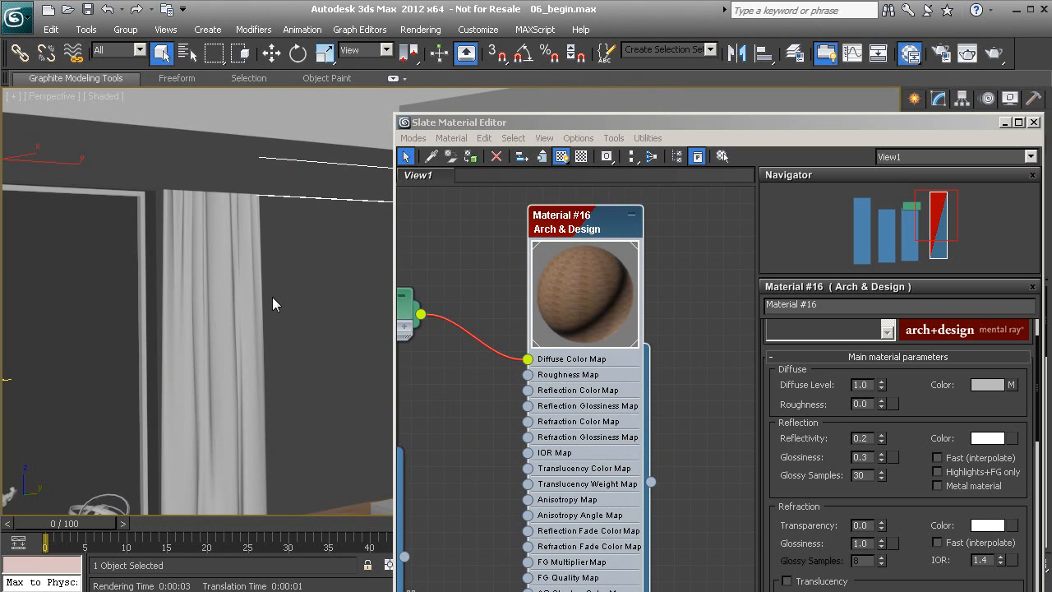
left_click(1040, 122)
key("alt+w")
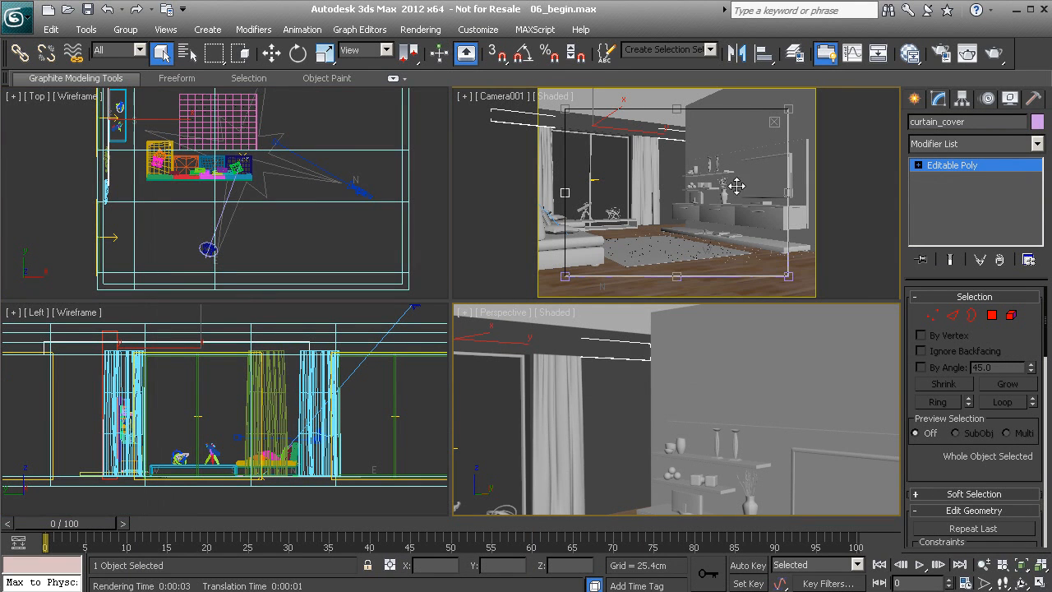
- Shrink the render region over the sofa at lower left and render it
left_click(968, 56)
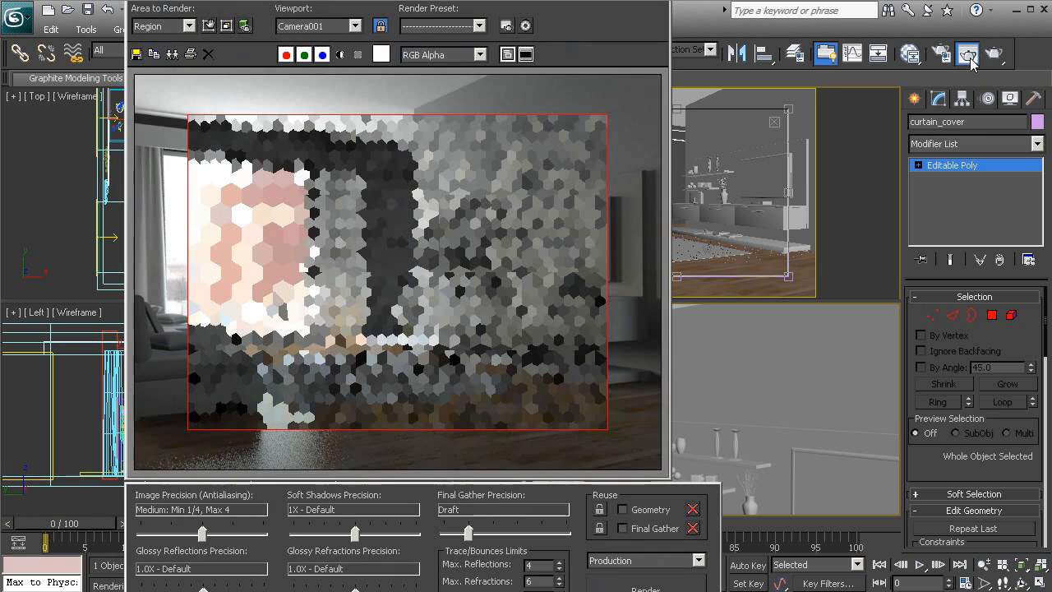
left_click(210, 26)
left_click_drag(189, 116, 442, 303)
left_click_drag(518, 364, 224, 423)
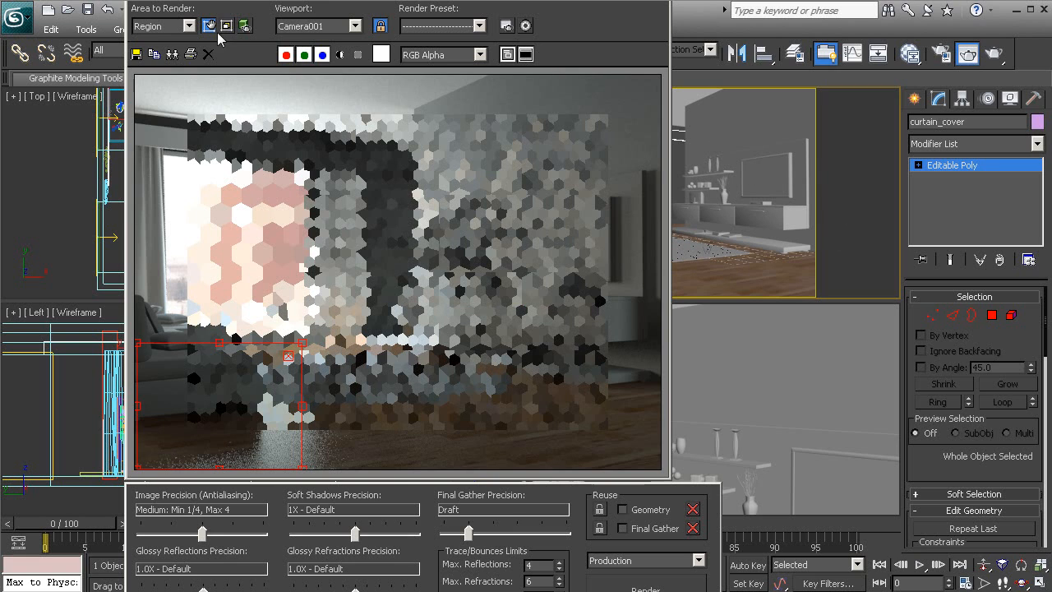
left_click(646, 587)
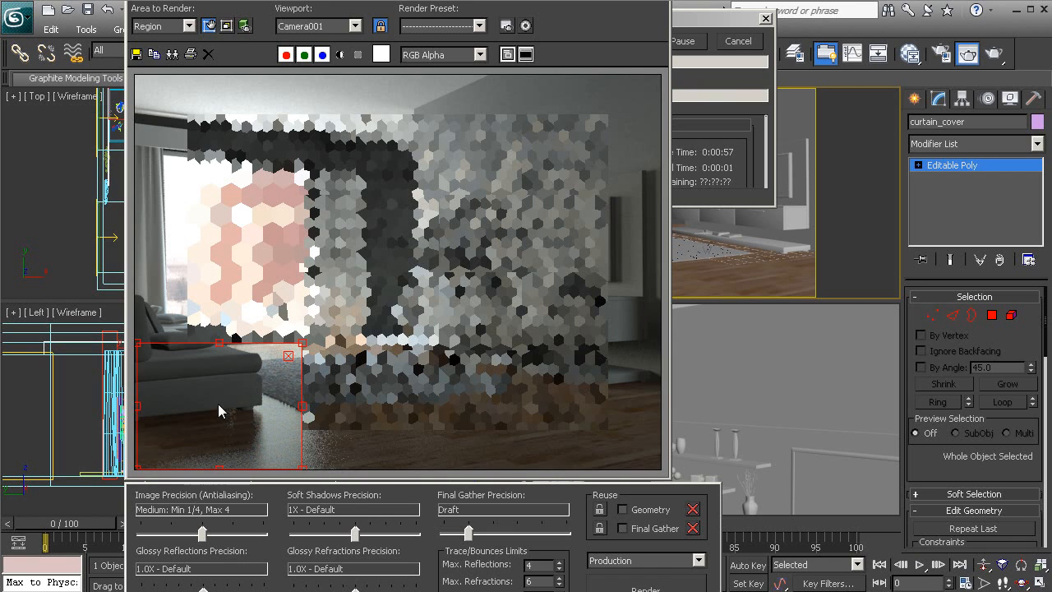
- Move the render region right over the rug and render again
left_click(210, 26)
left_click_drag(211, 416, 277, 433)
left_click(664, 587)
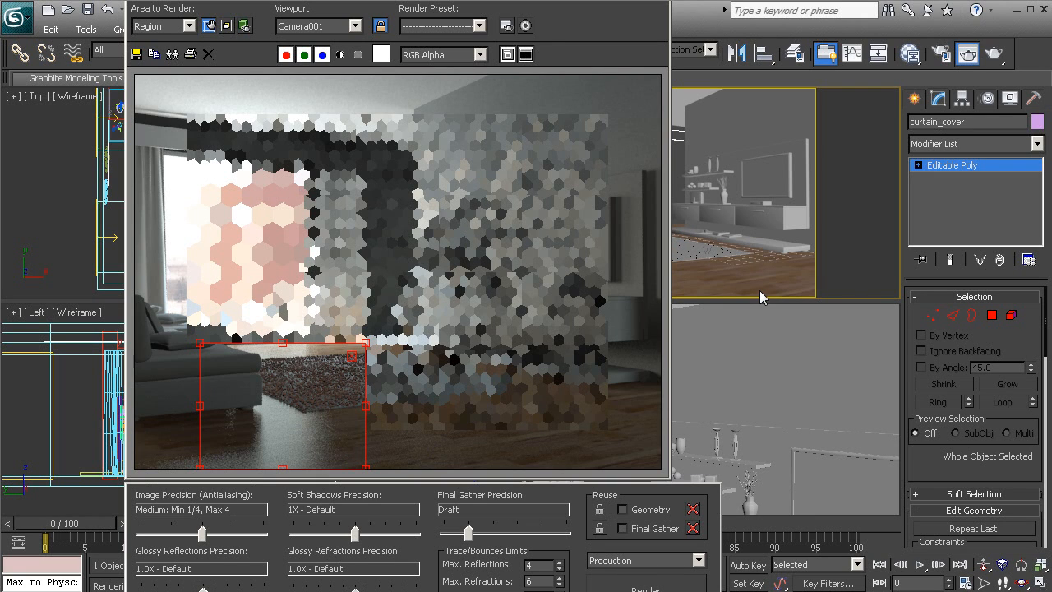
- Set Material #16's glossy samples back to 8 and reflection glossiness to 0.2
key("m")
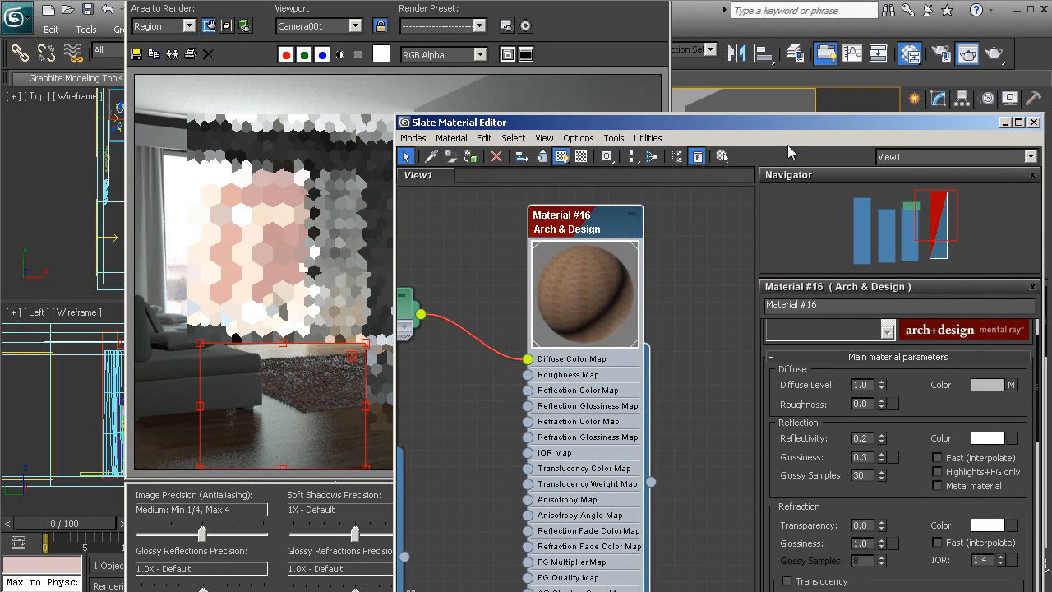
left_click_drag(785, 129, 768, 79)
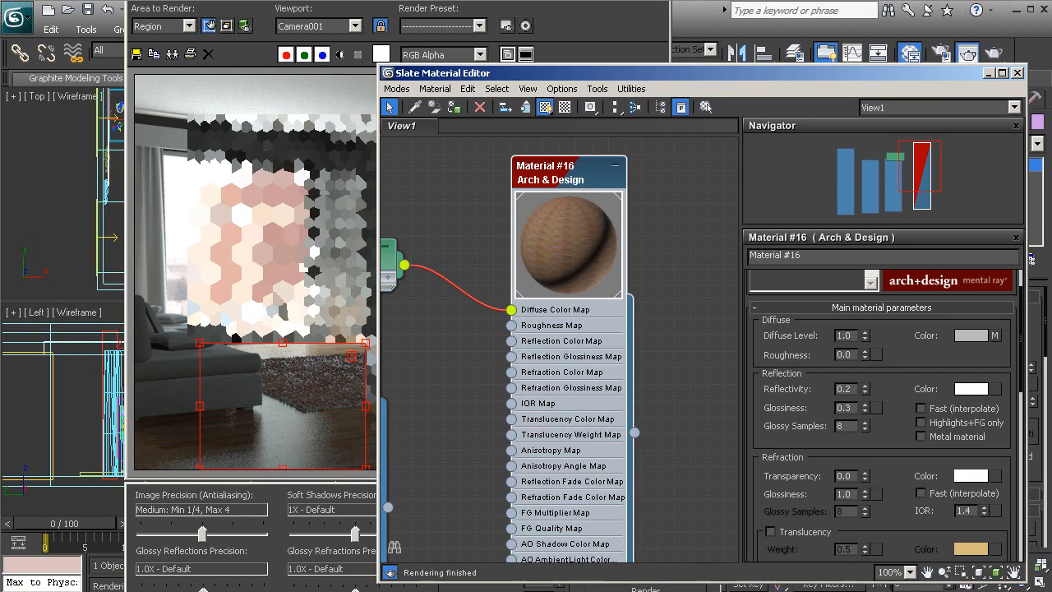
key("Return")
left_click(328, 217)
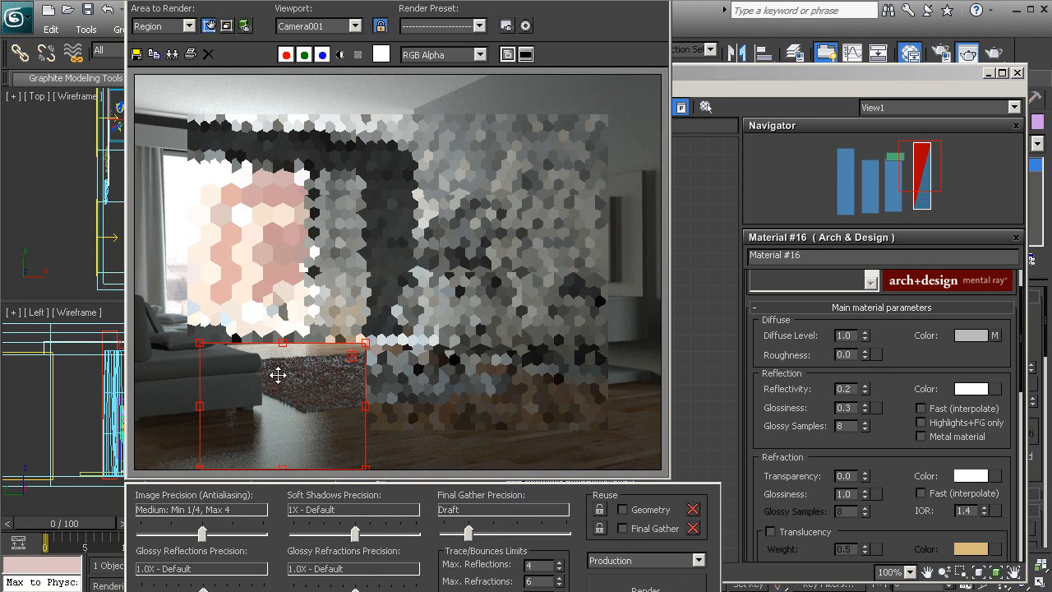
left_click(850, 408)
type("0.2")
key("Return")
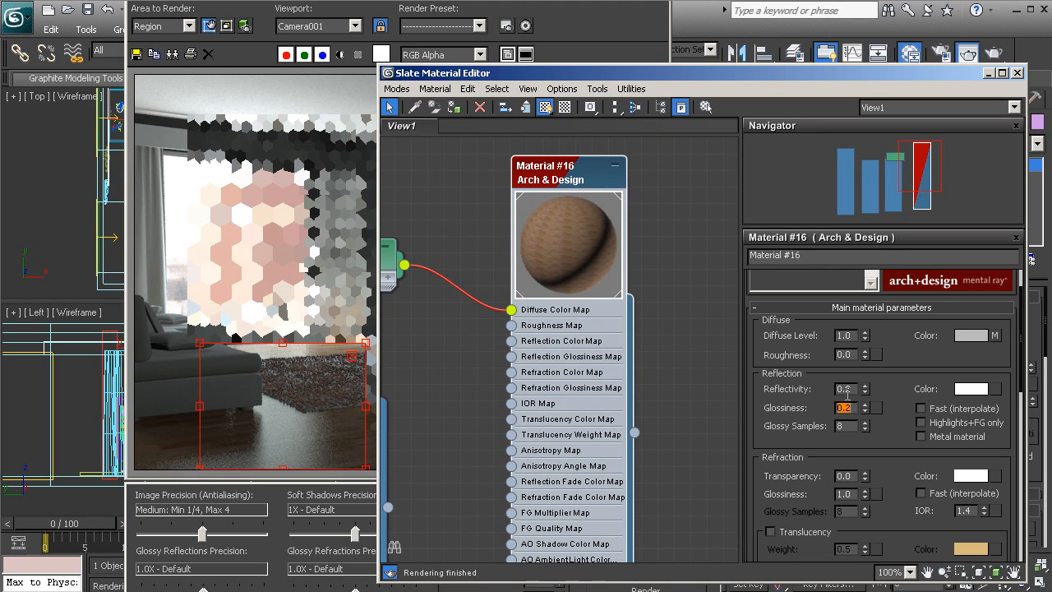
- Widen the render region to the left and right over the rug
left_click(495, 41)
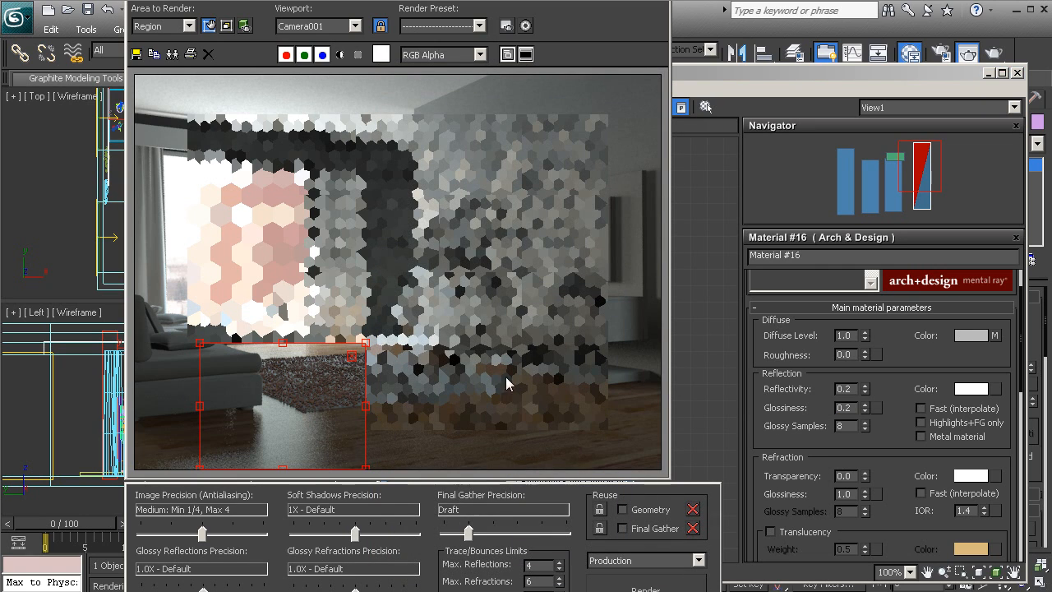
left_click_drag(202, 405, 161, 405)
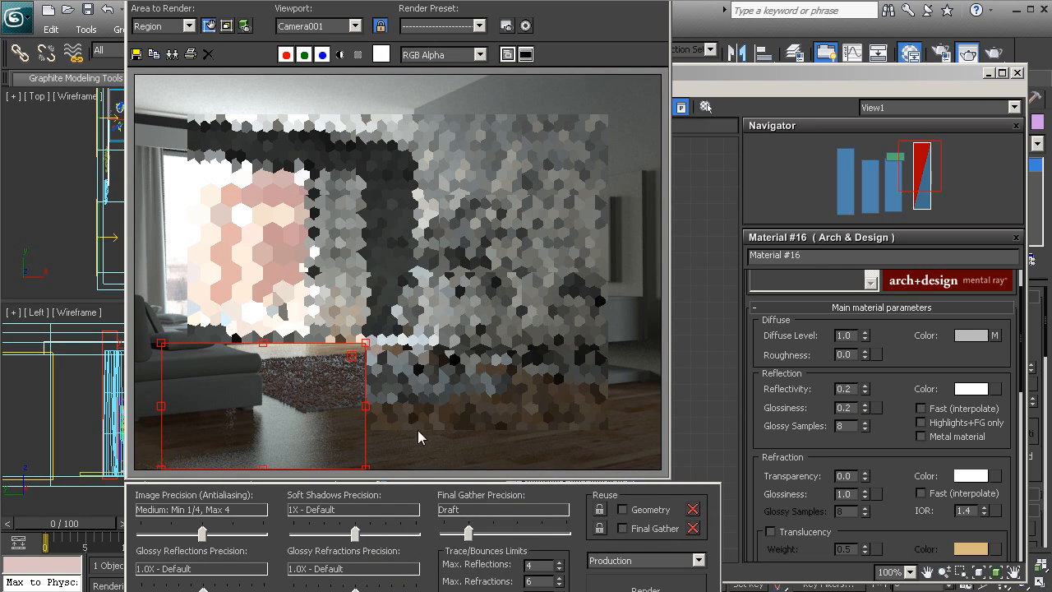
left_click_drag(365, 405, 393, 405)
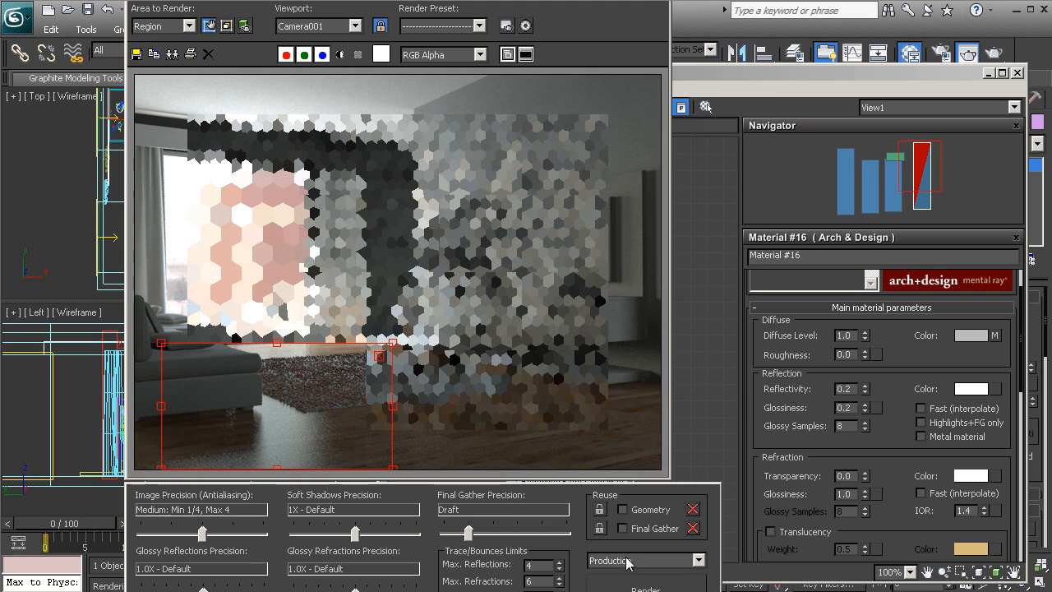
- Render the widened sofa-and-rug region, lock the region, and close the Slate Material Editor
left_click(635, 585)
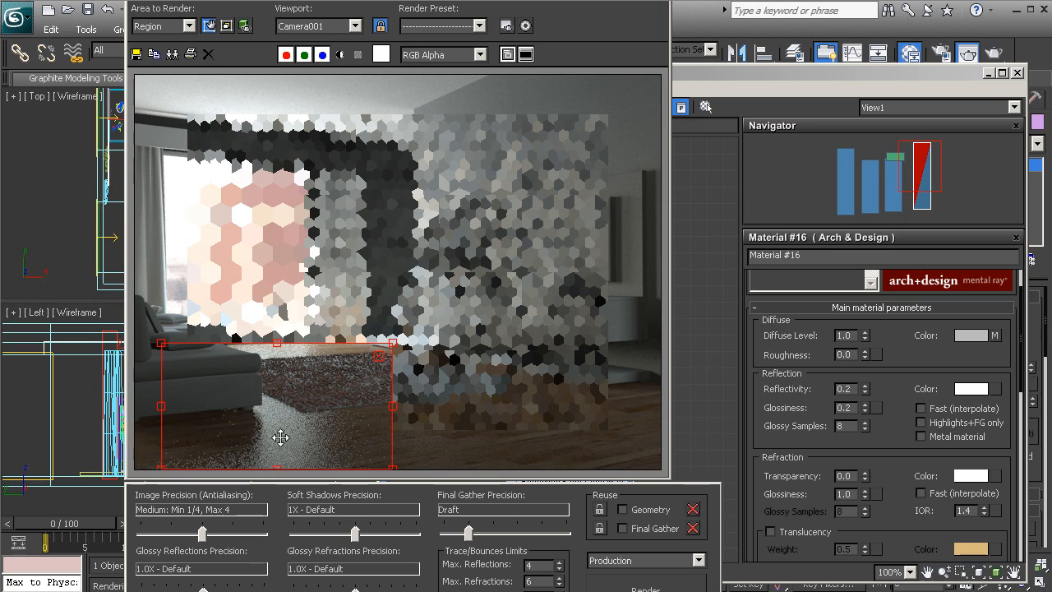
left_click(380, 358)
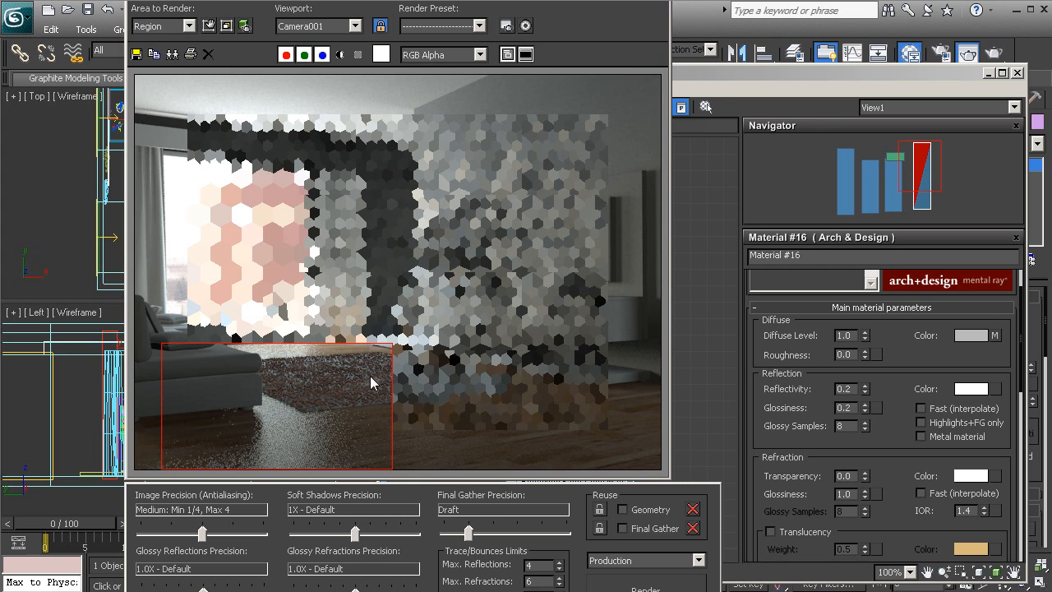
left_click(933, 80)
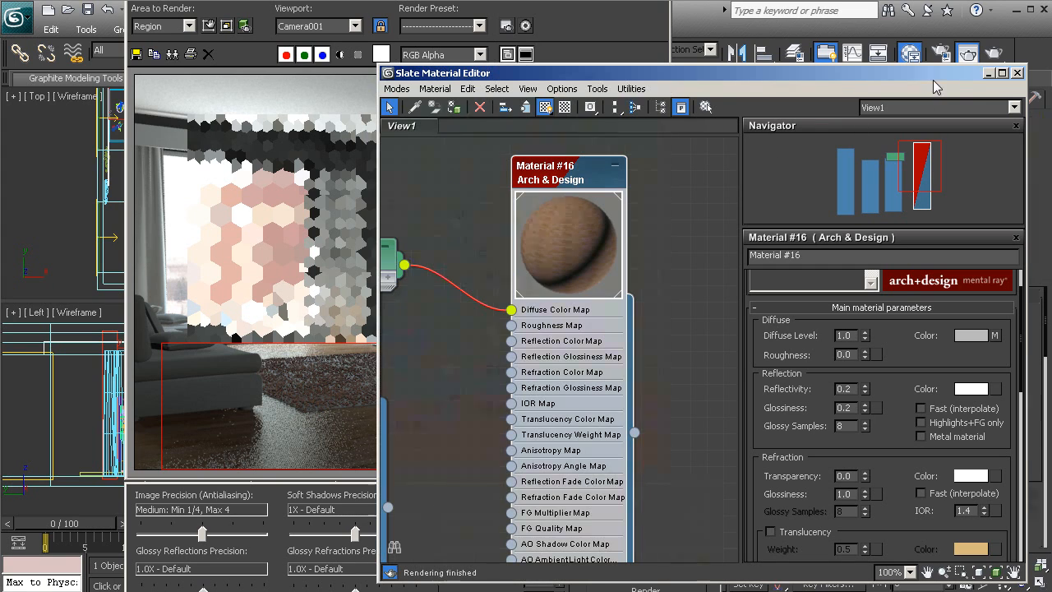
left_click(1016, 74)
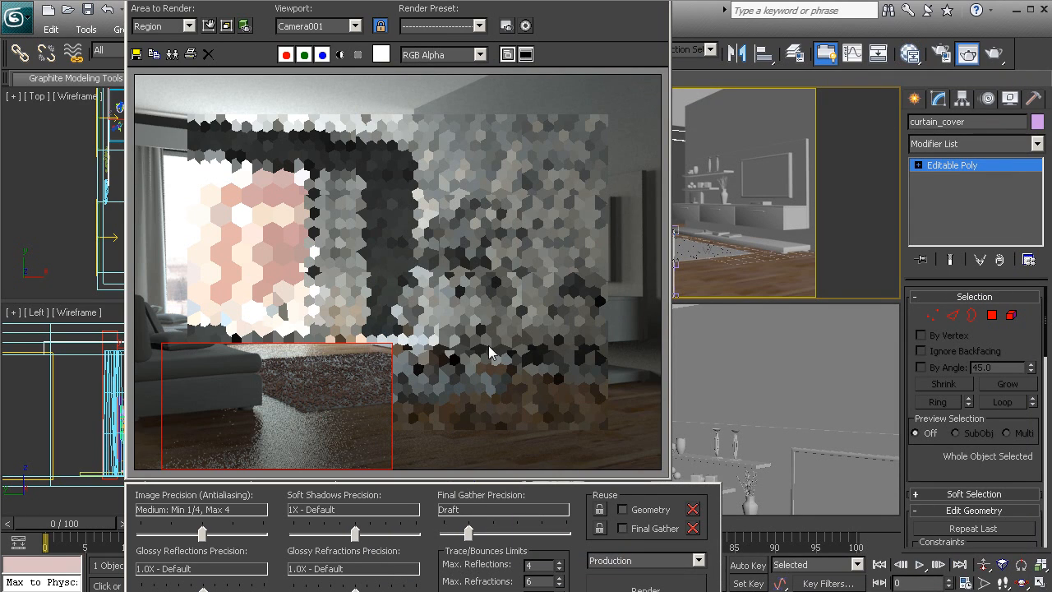